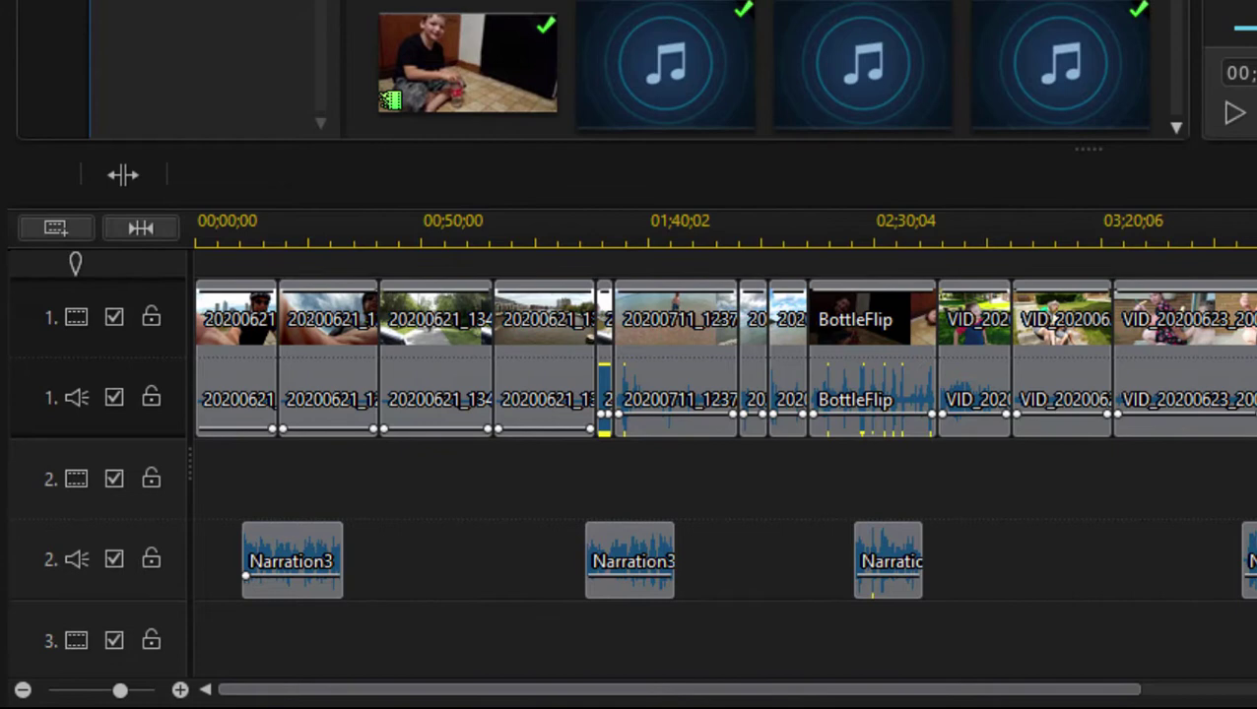
# - Turn on the SVRT track, the chapter track and the subtitle track from the track header menu
pyautogui.scroll(-5, 724, 473)
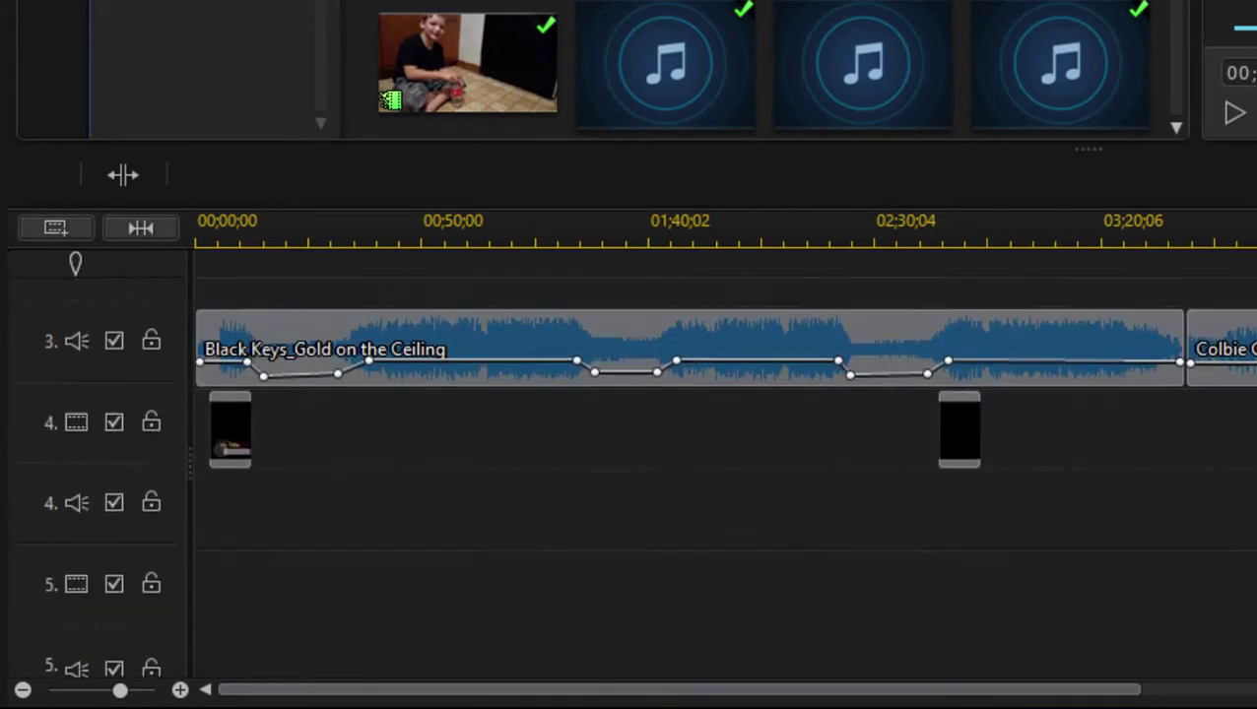
pyautogui.scroll(5, 724, 473)
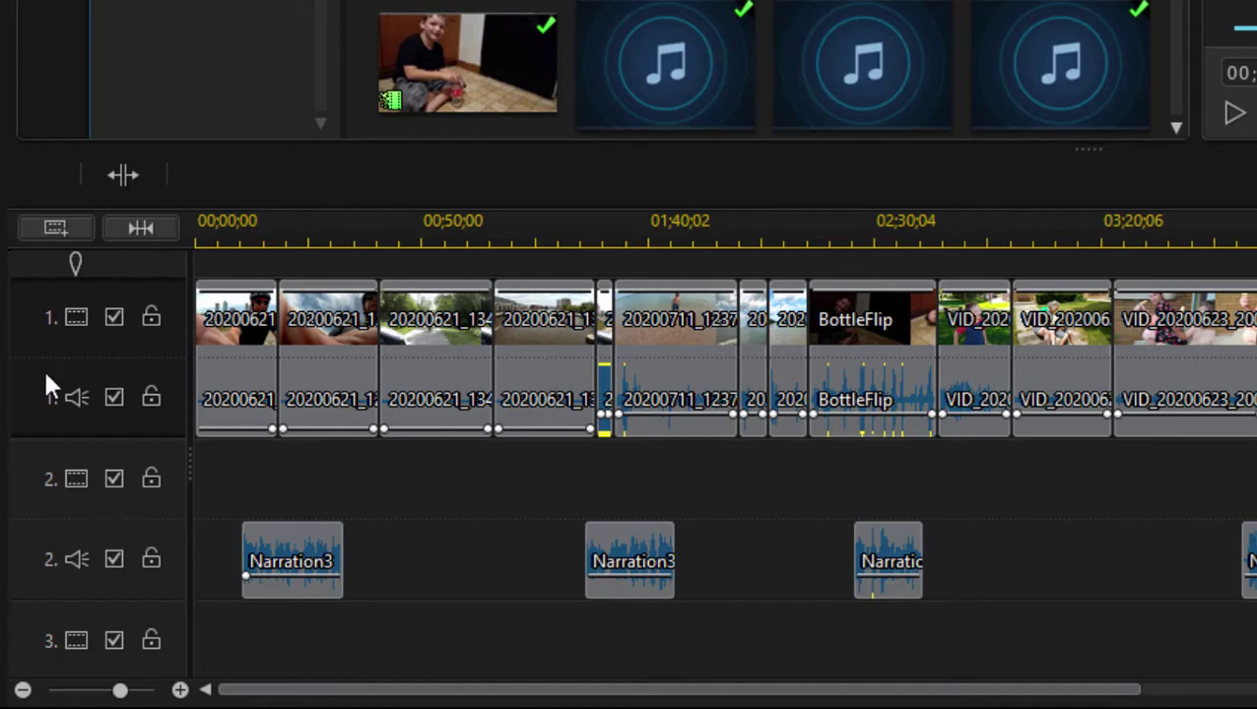
pyautogui.rightClick(84, 510)
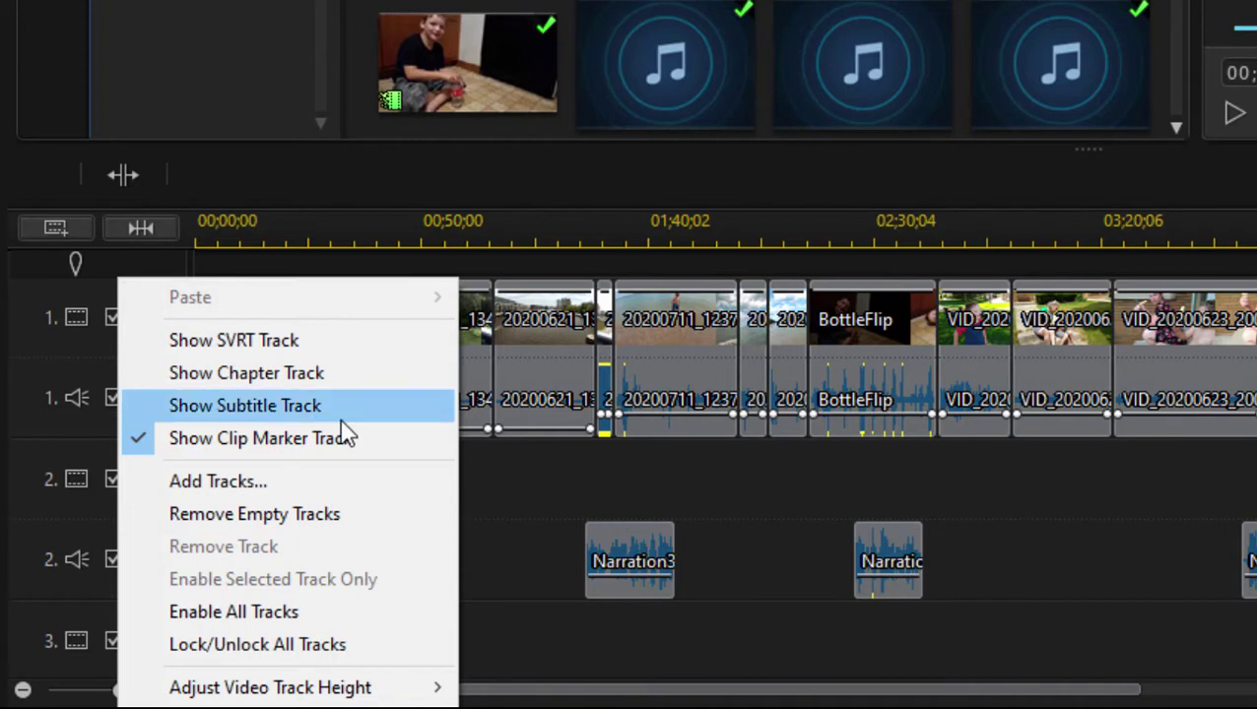
pyautogui.click(345, 352)
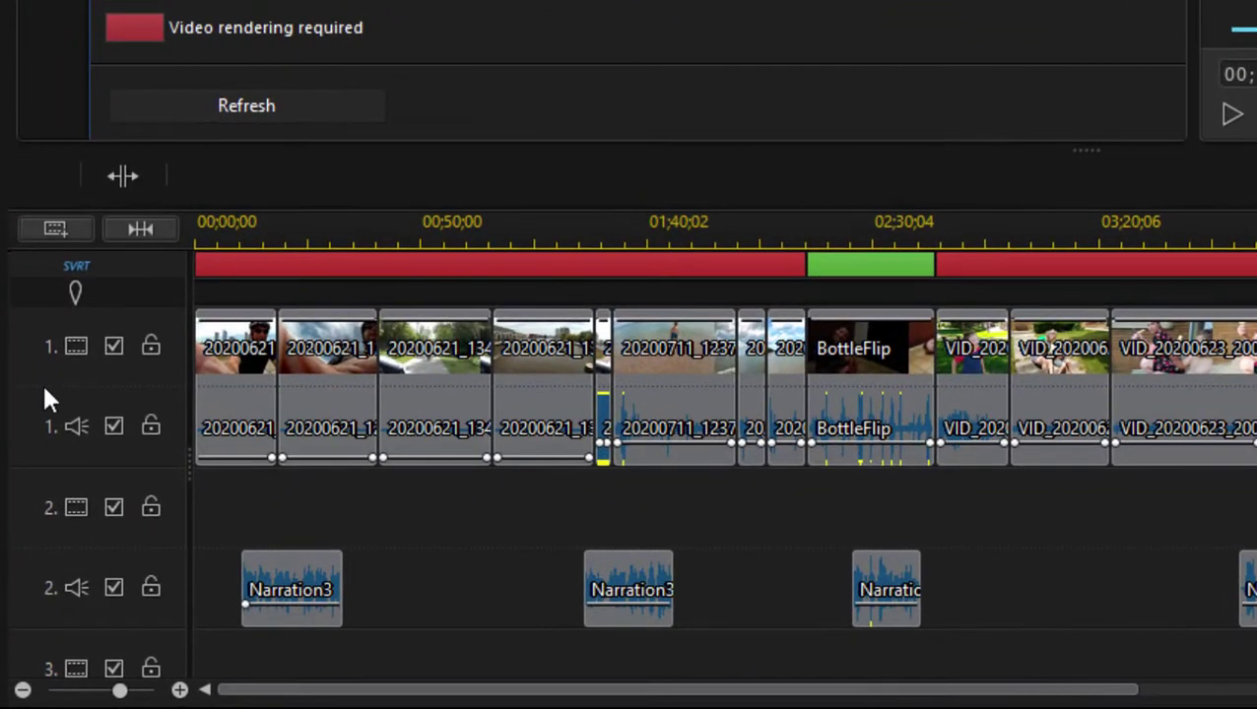
pyautogui.rightClick(26, 513)
pyautogui.click(261, 483)
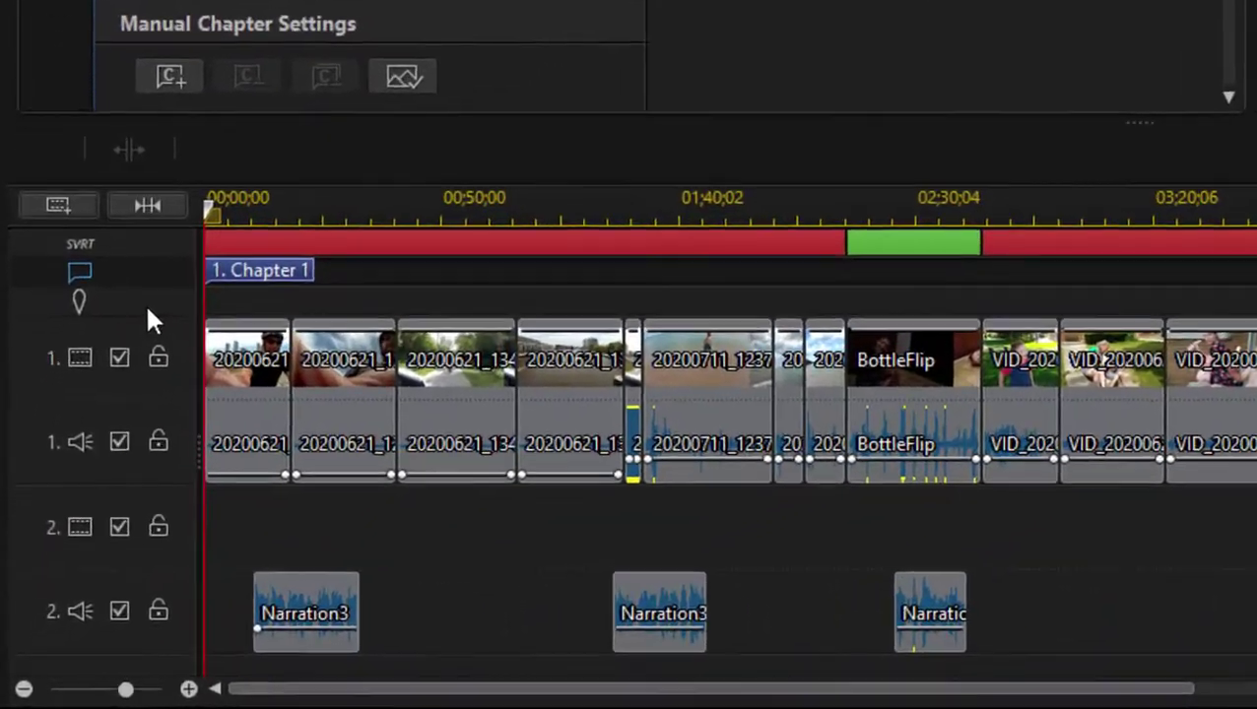
pyautogui.rightClick(148, 313)
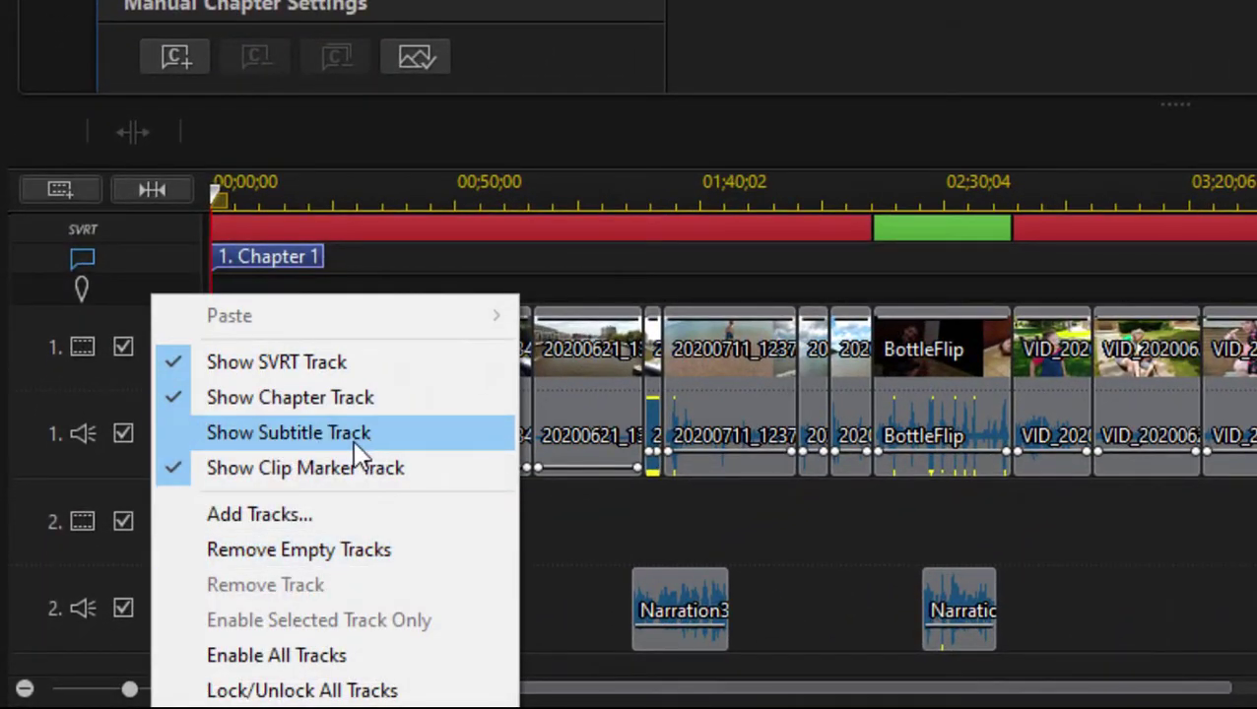
pyautogui.click(318, 444)
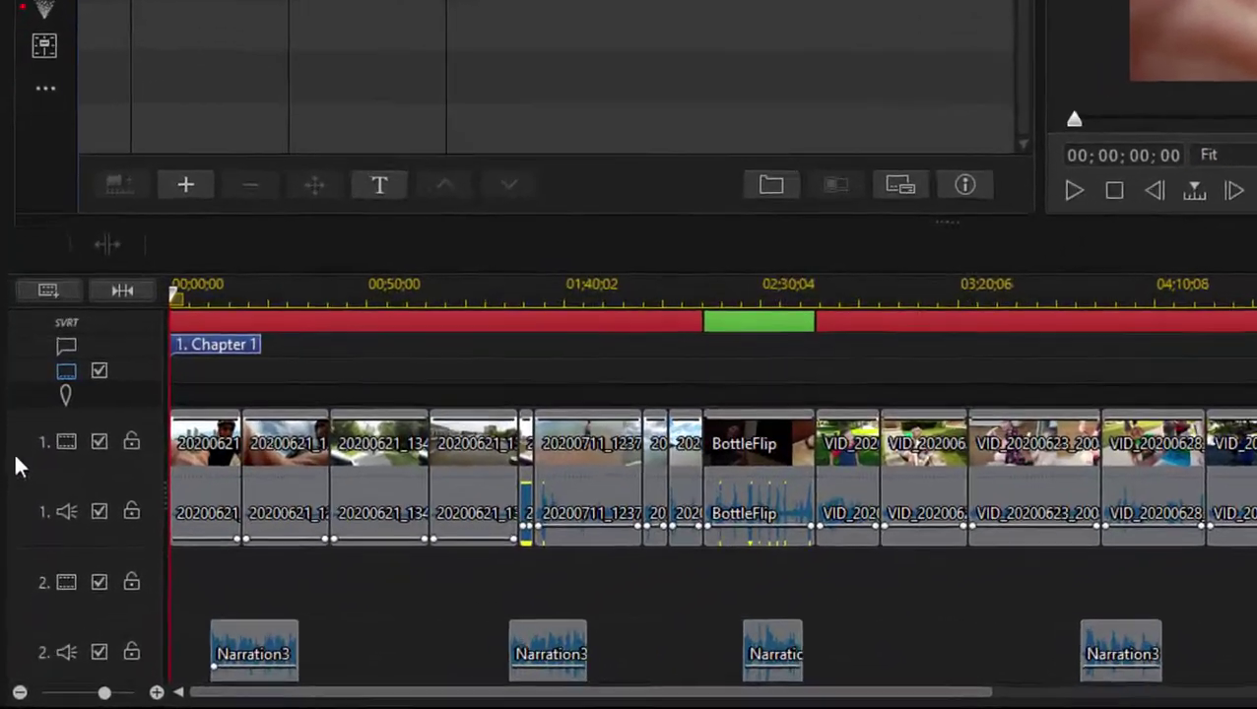
# - Turn off the SVRT, chapter and subtitle tracks, then bring up the Add Tracks dialog
pyautogui.rightClick(15, 525)
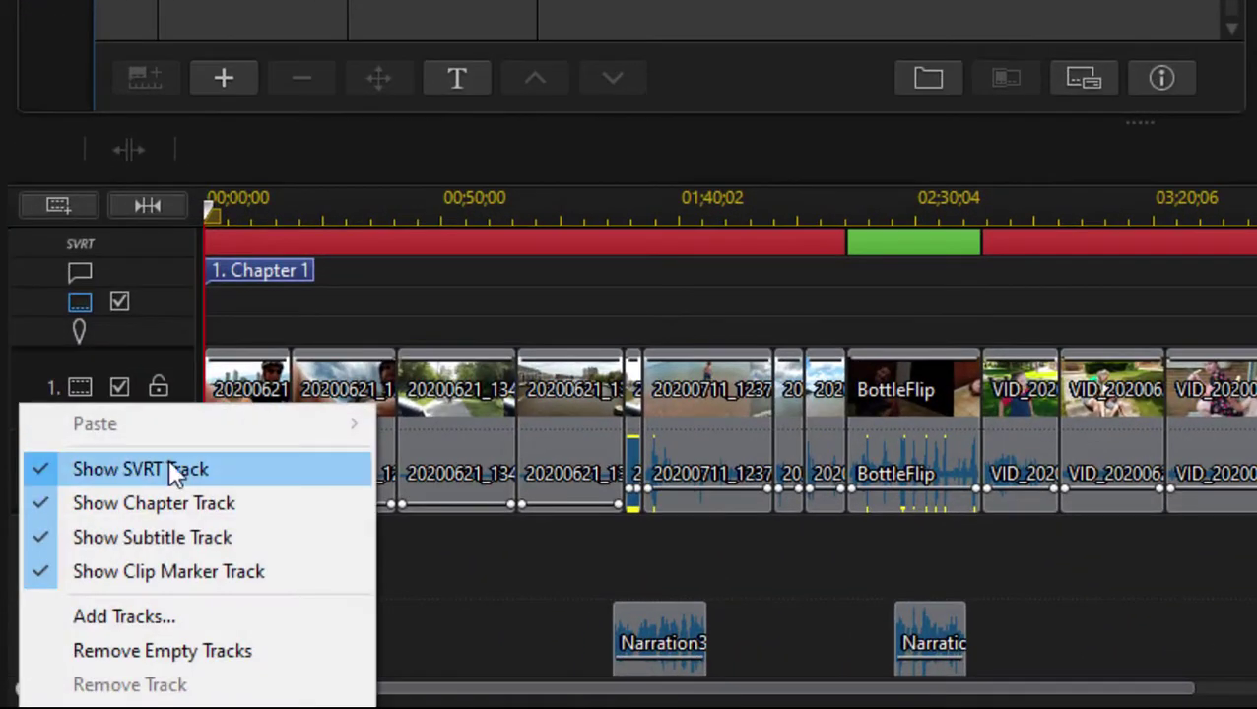
pyautogui.click(63, 468)
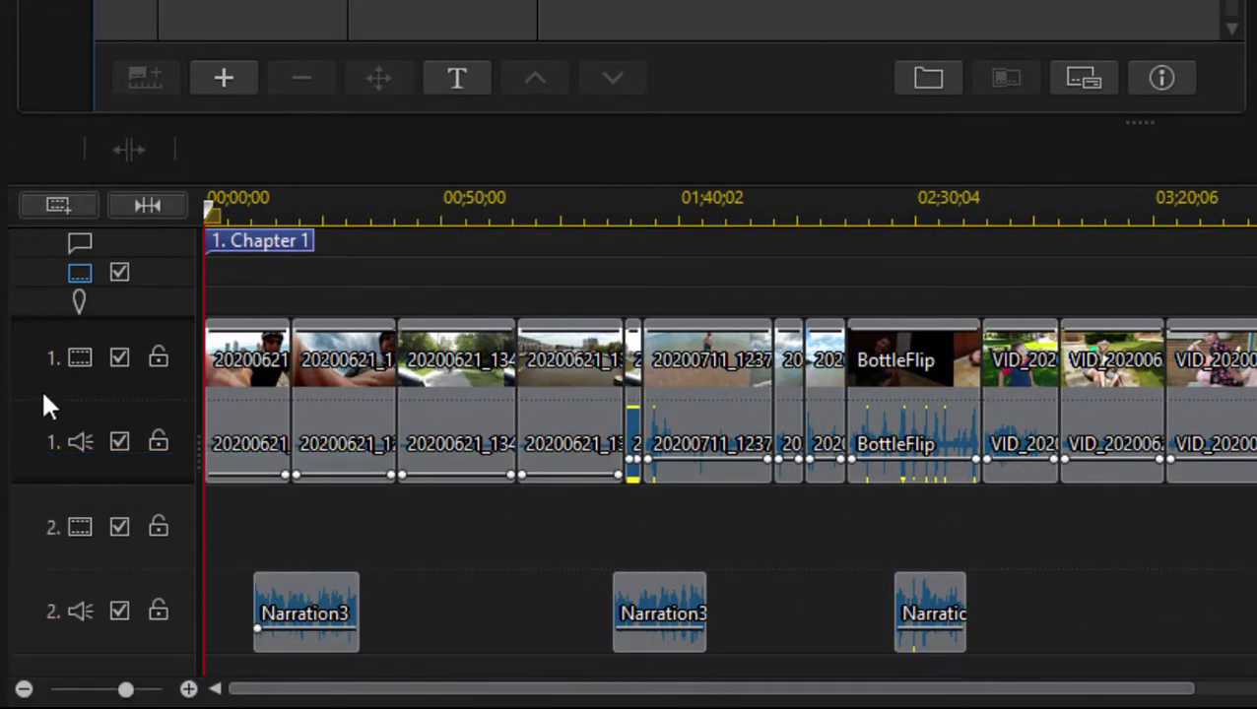
pyautogui.rightClick(43, 396)
pyautogui.click(80, 482)
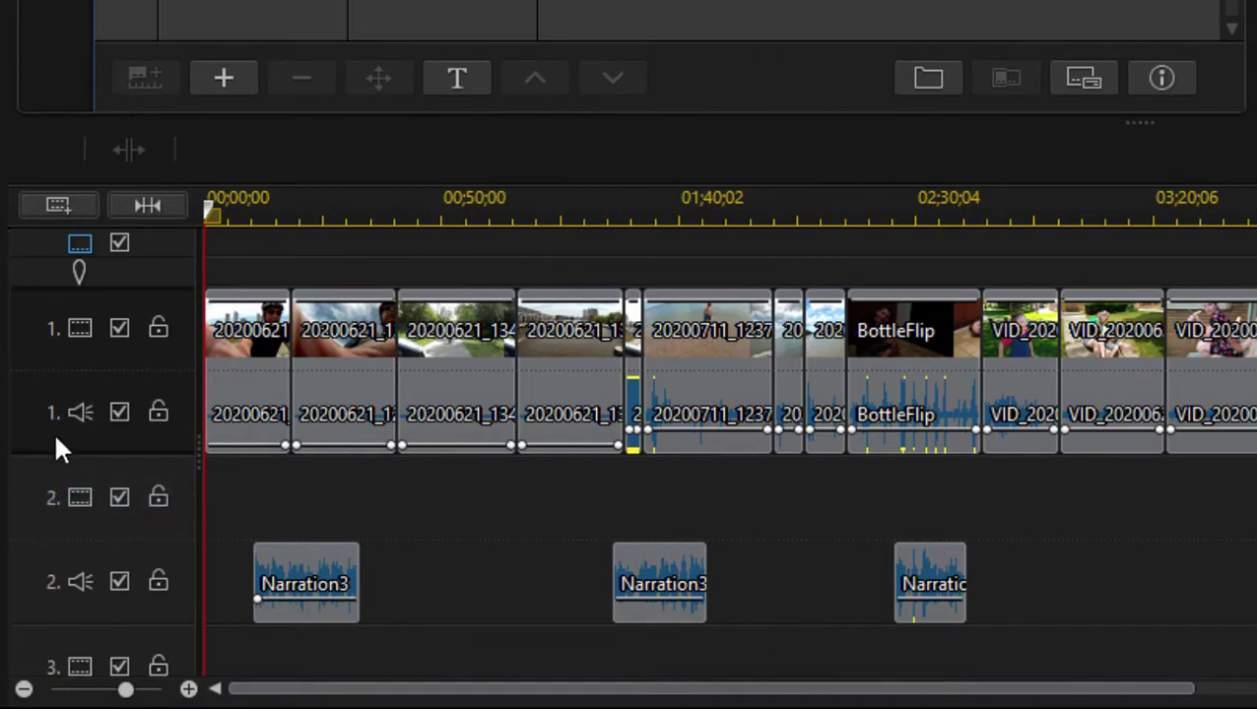
pyautogui.rightClick(56, 439)
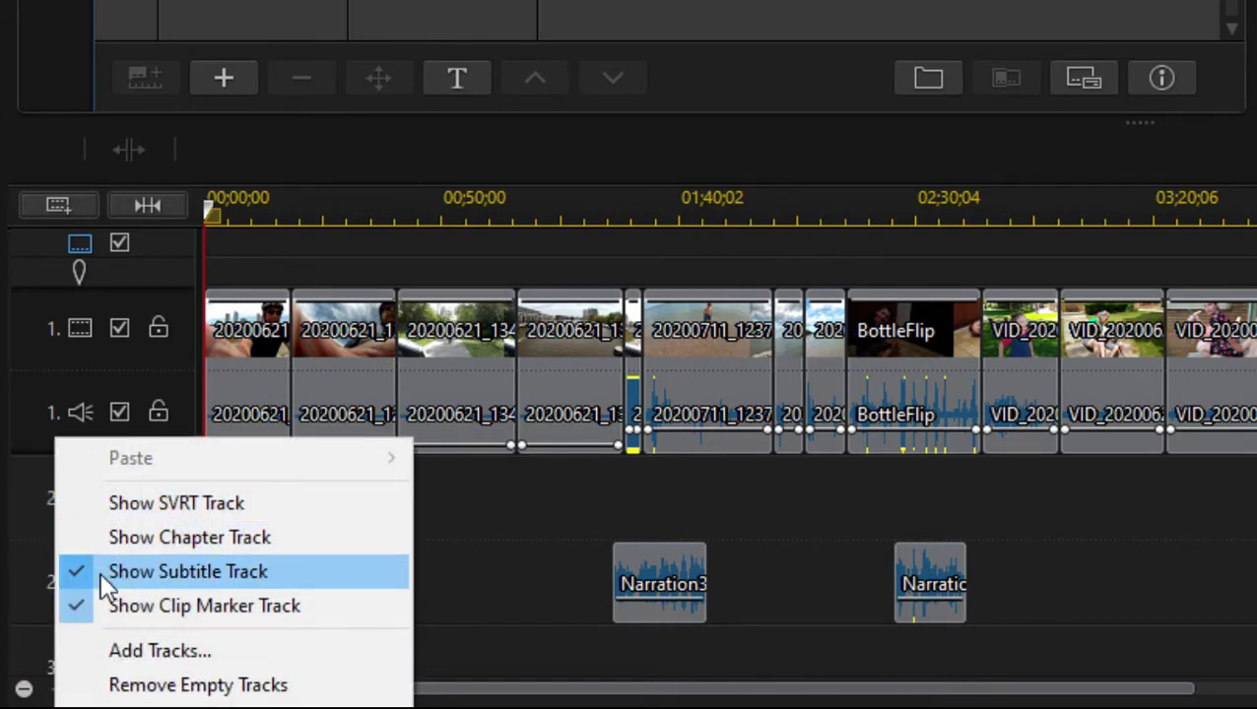
pyautogui.click(100, 571)
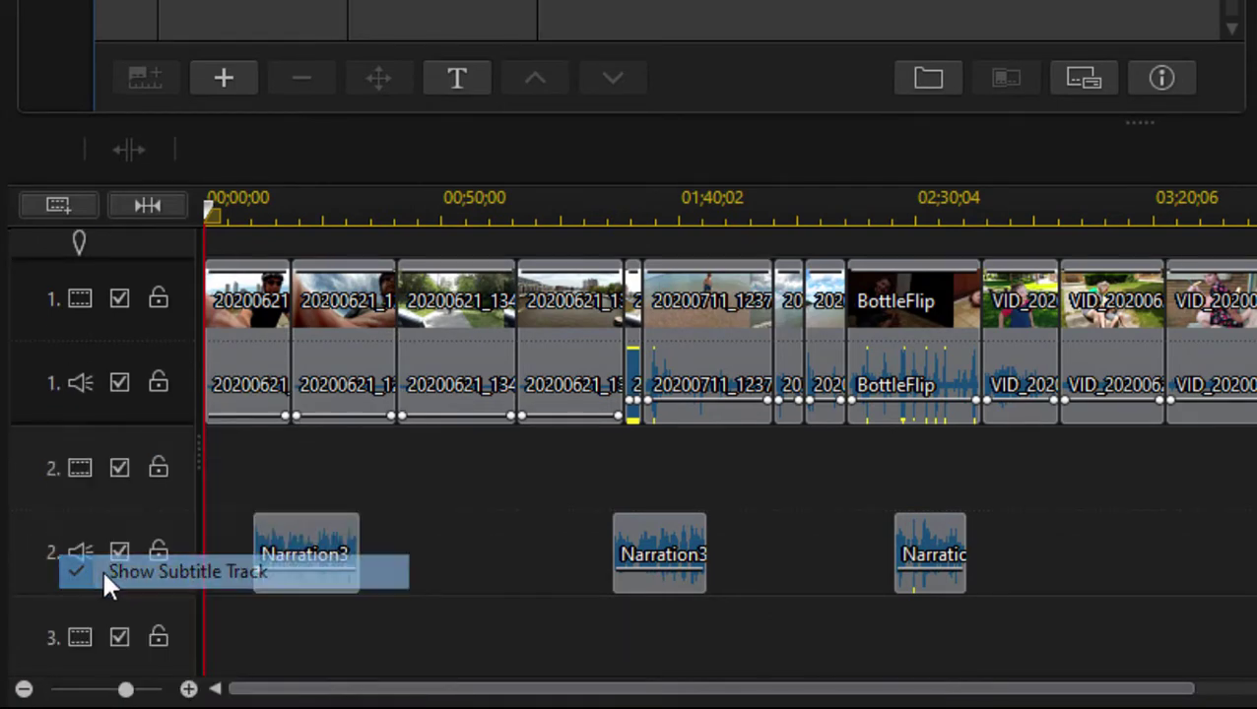
pyautogui.rightClick(111, 449)
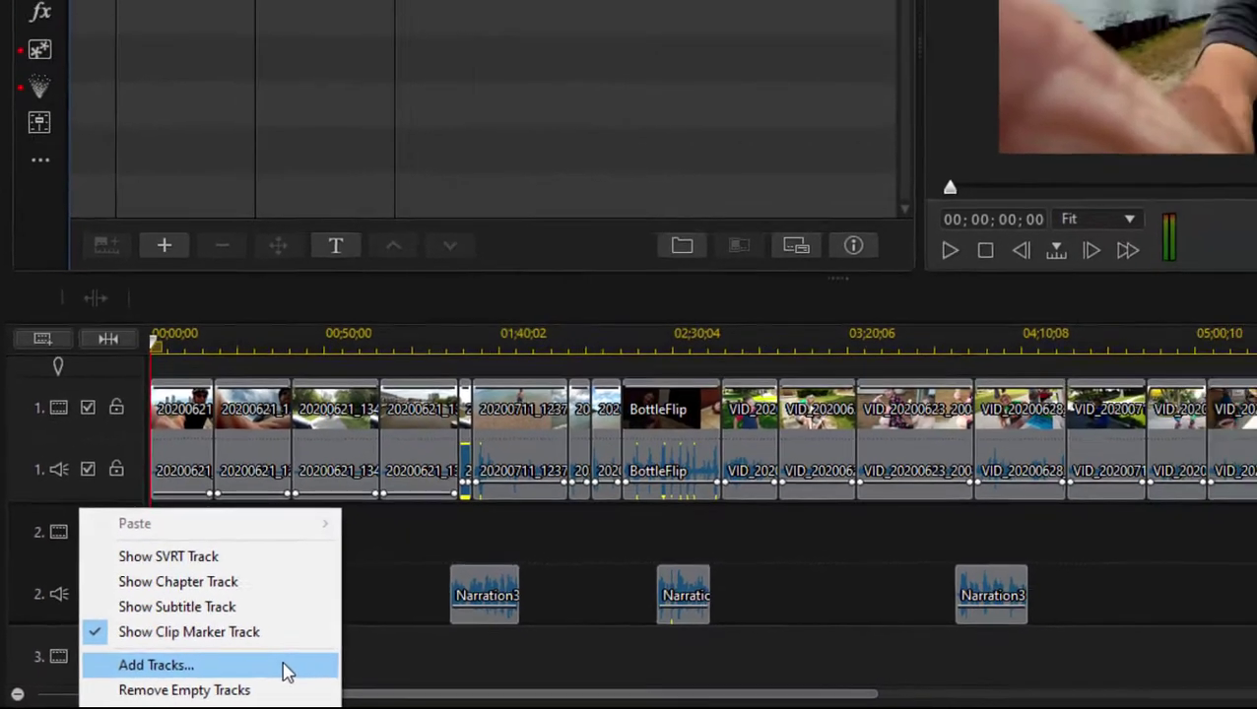
pyautogui.click(386, 647)
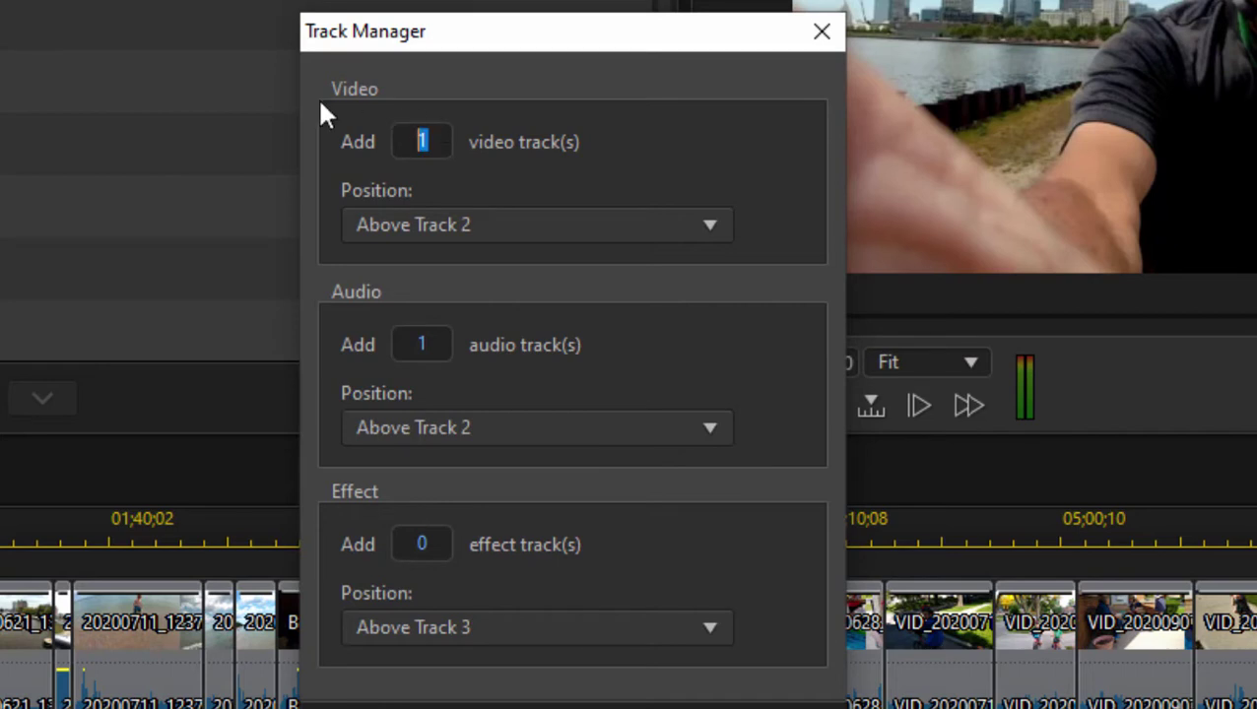
# - Add 0 video tracks, 0 audio tracks and 1 effect track, positioned above Track 2
pyautogui.write('0')
pyautogui.moveTo(442, 345); pyautogui.dragTo(340, 347)
pyautogui.write('0')
pyautogui.moveTo(442, 547); pyautogui.dragTo(359, 498)
pyautogui.write('1')
pyautogui.click(714, 630)
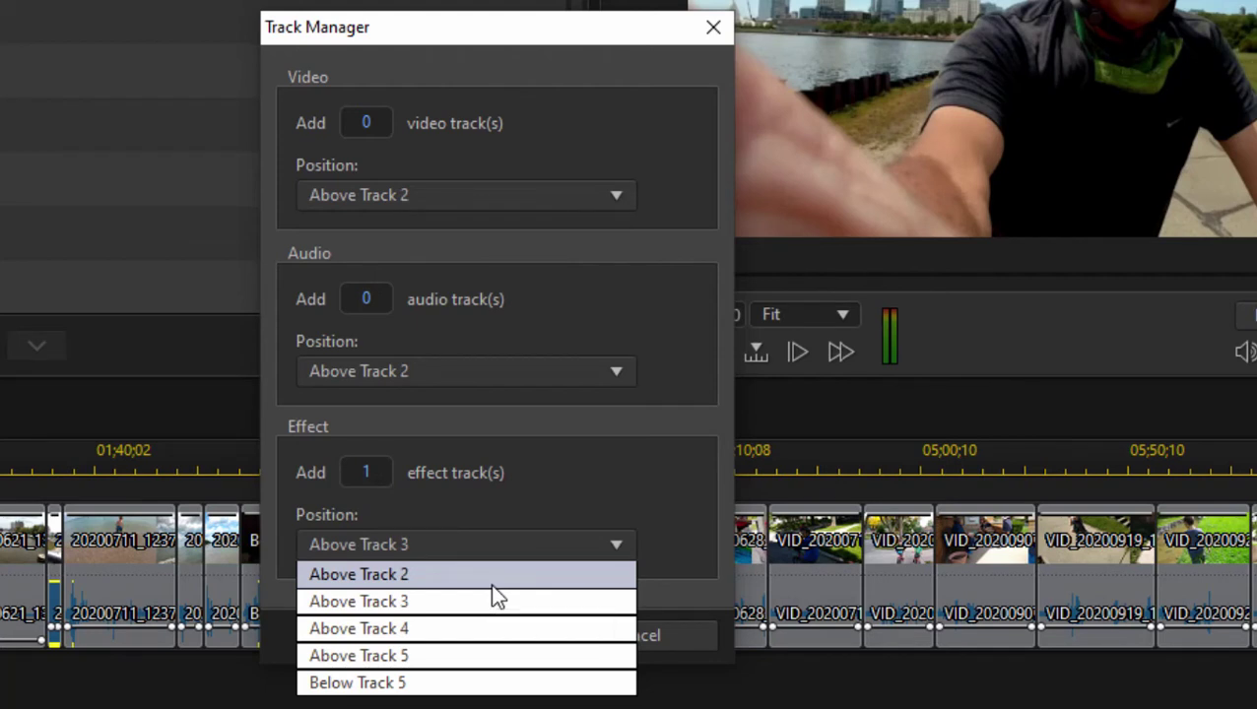
pyautogui.click(491, 585)
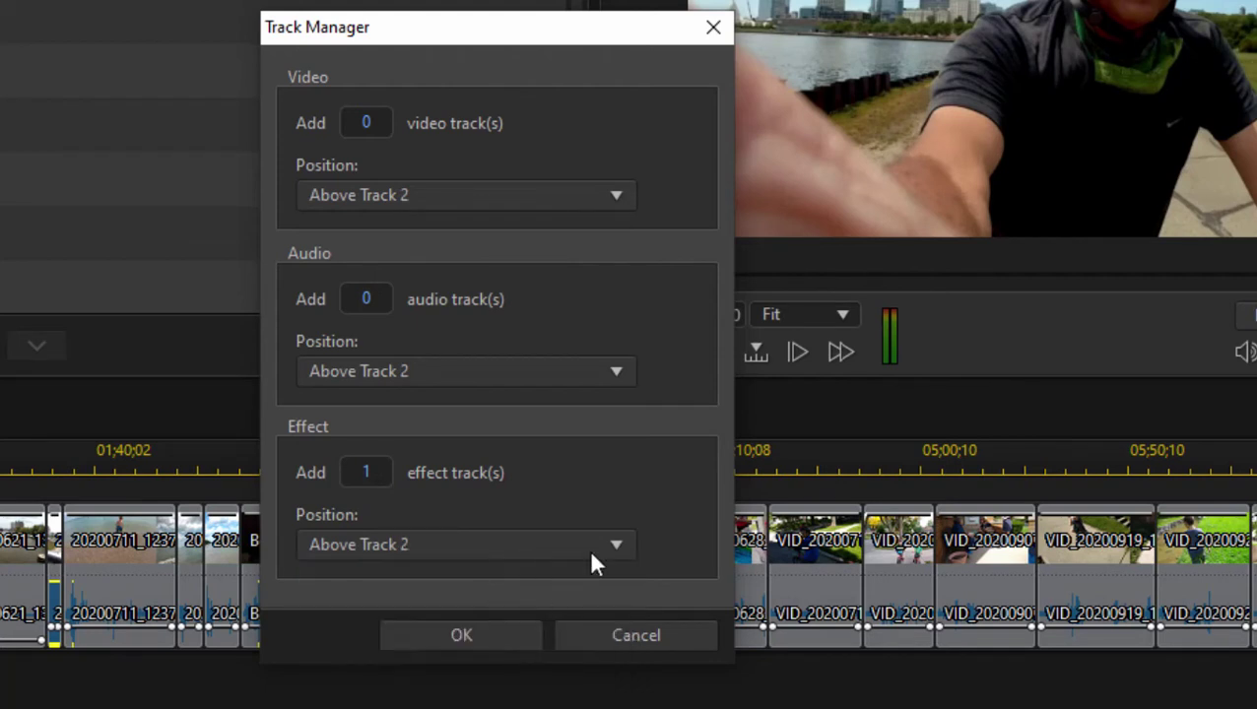
pyautogui.click(476, 635)
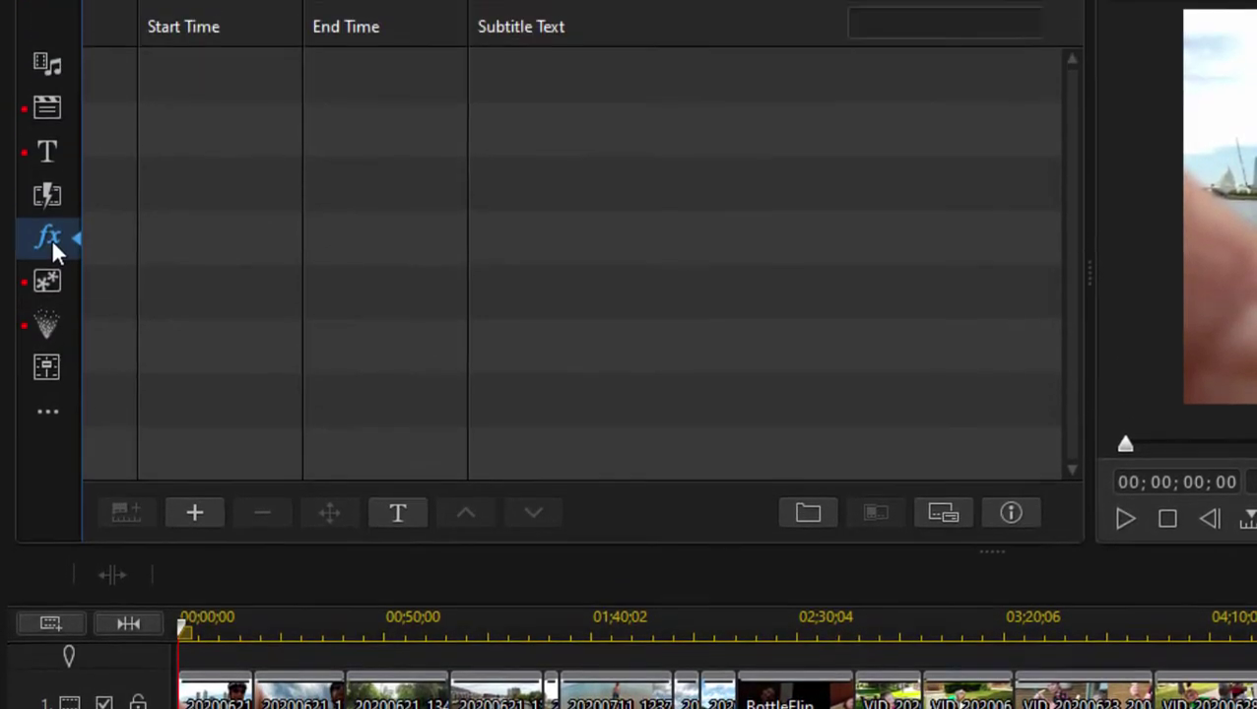
# - Open the Effect Room and scroll through its 208 effects toward Halftone
pyautogui.click(50, 29)
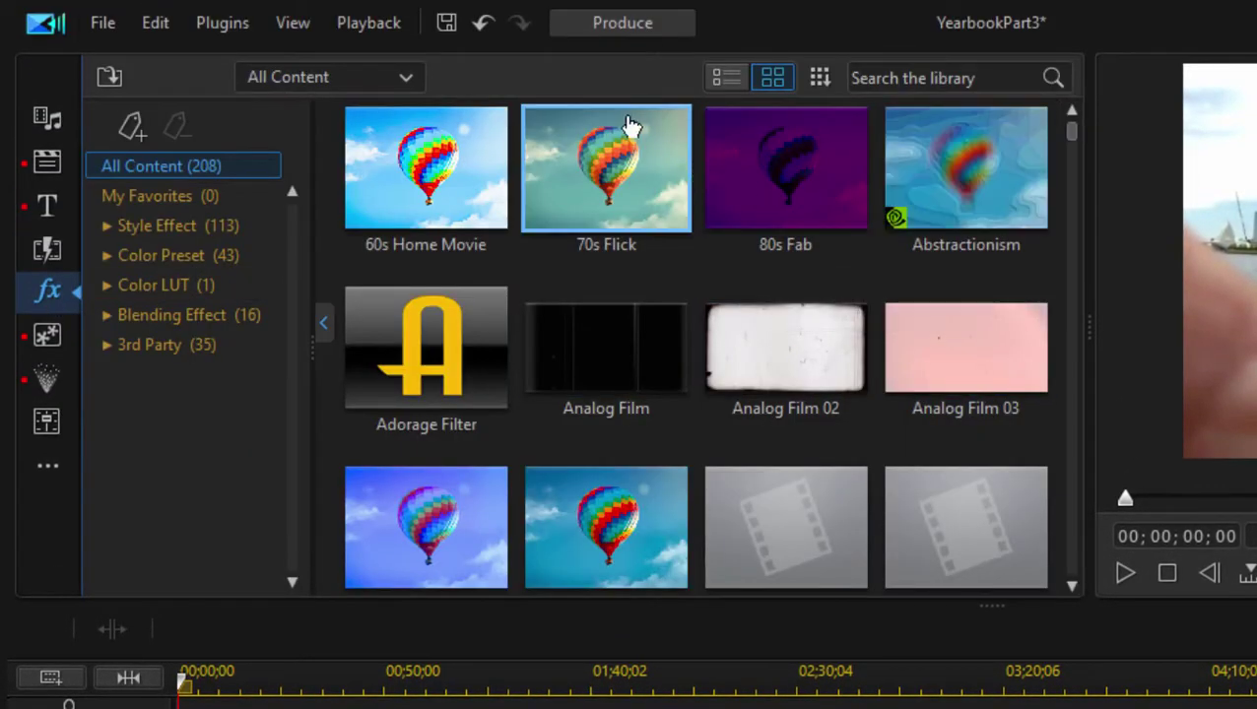
pyautogui.scroll(-5, 950, 176)
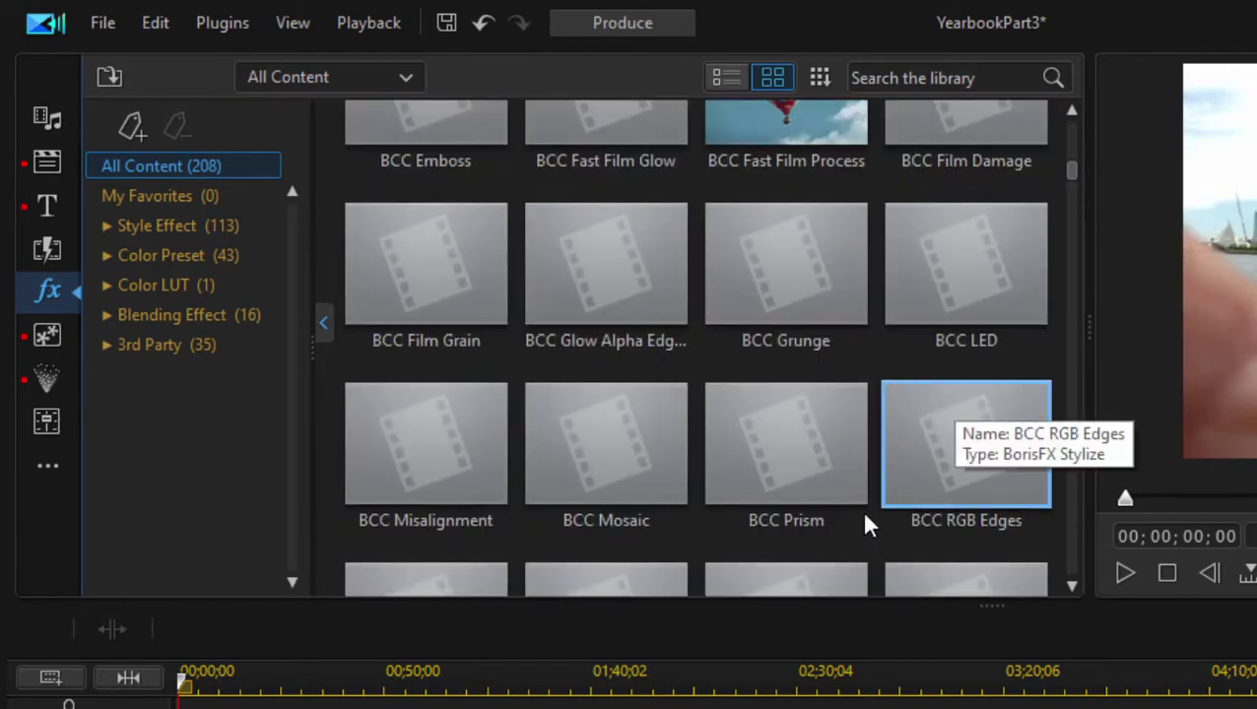
pyautogui.scroll(-8, 752, 421)
pyautogui.scroll(3, 749, 414)
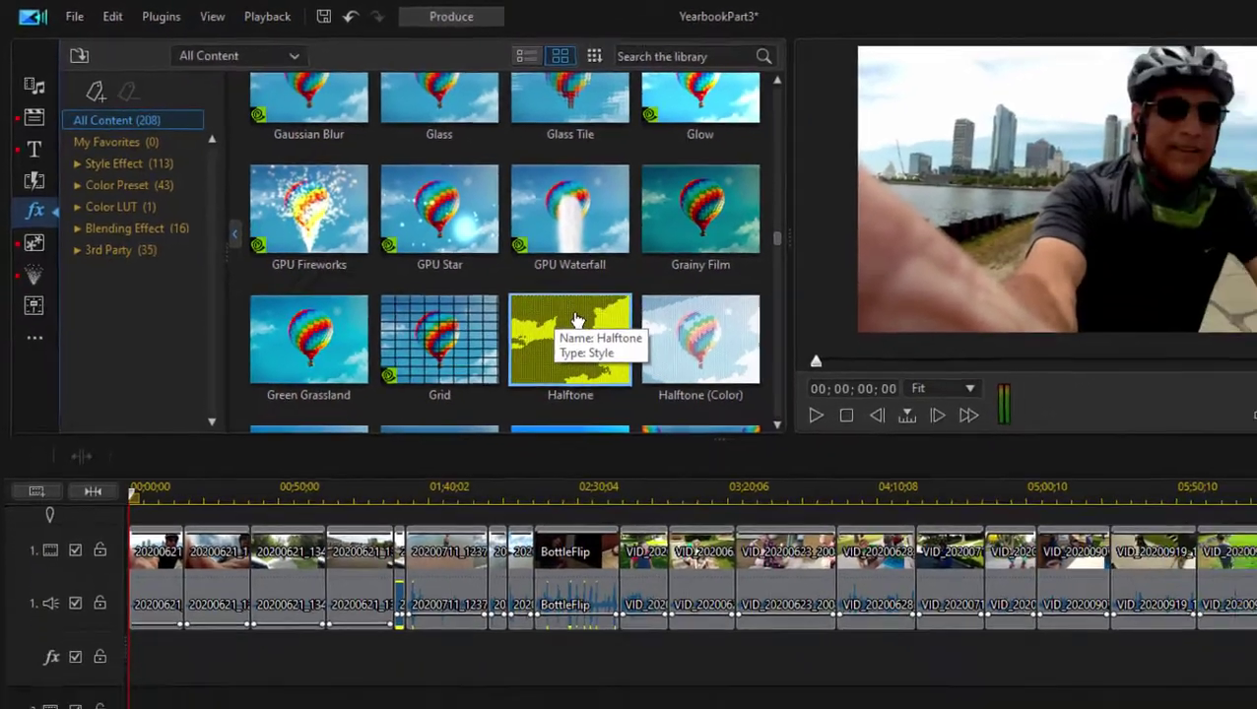
pyautogui.moveTo(577, 320); pyautogui.dragTo(179, 687)
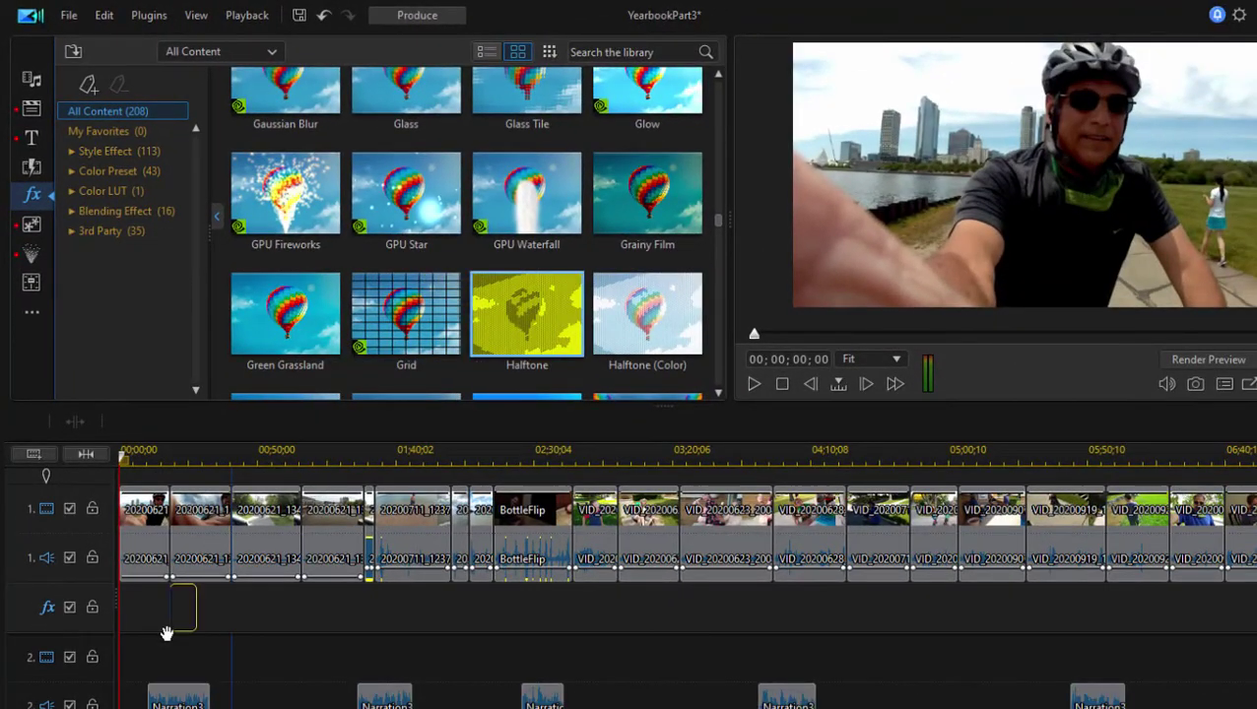
pyautogui.moveTo(167, 633); pyautogui.dragTo(119, 624)
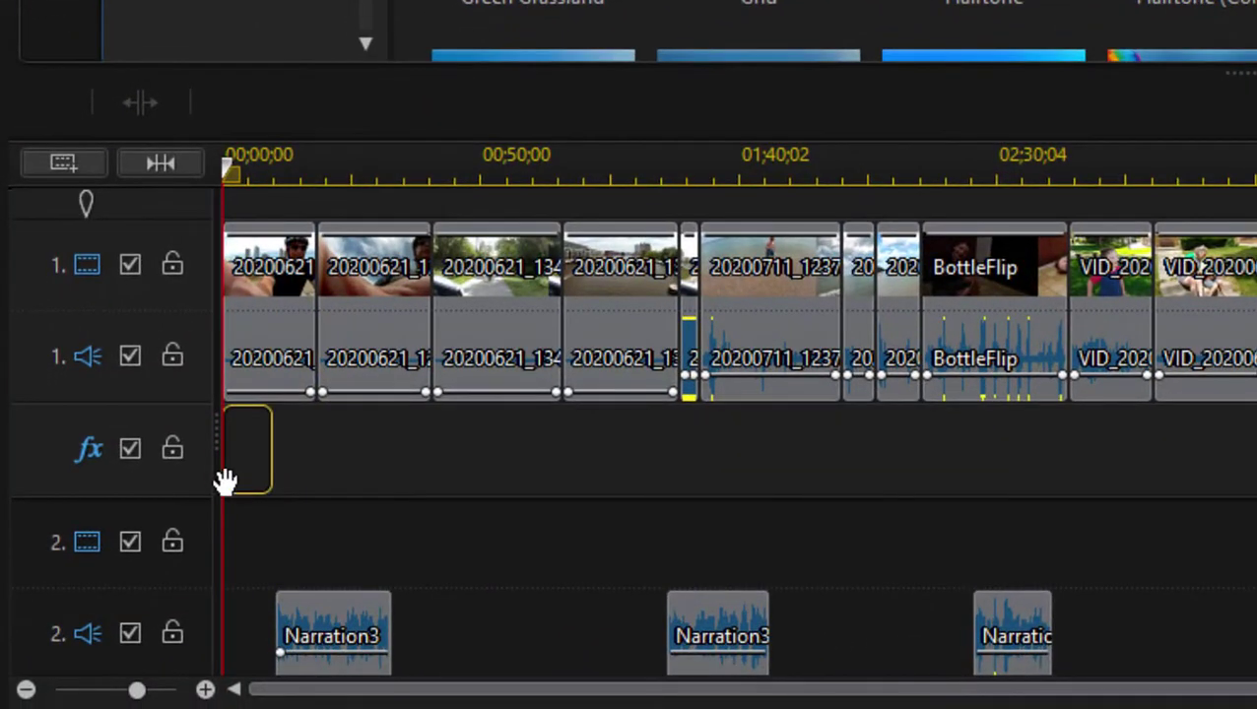
pyautogui.moveTo(225, 481); pyautogui.dragTo(226, 473)
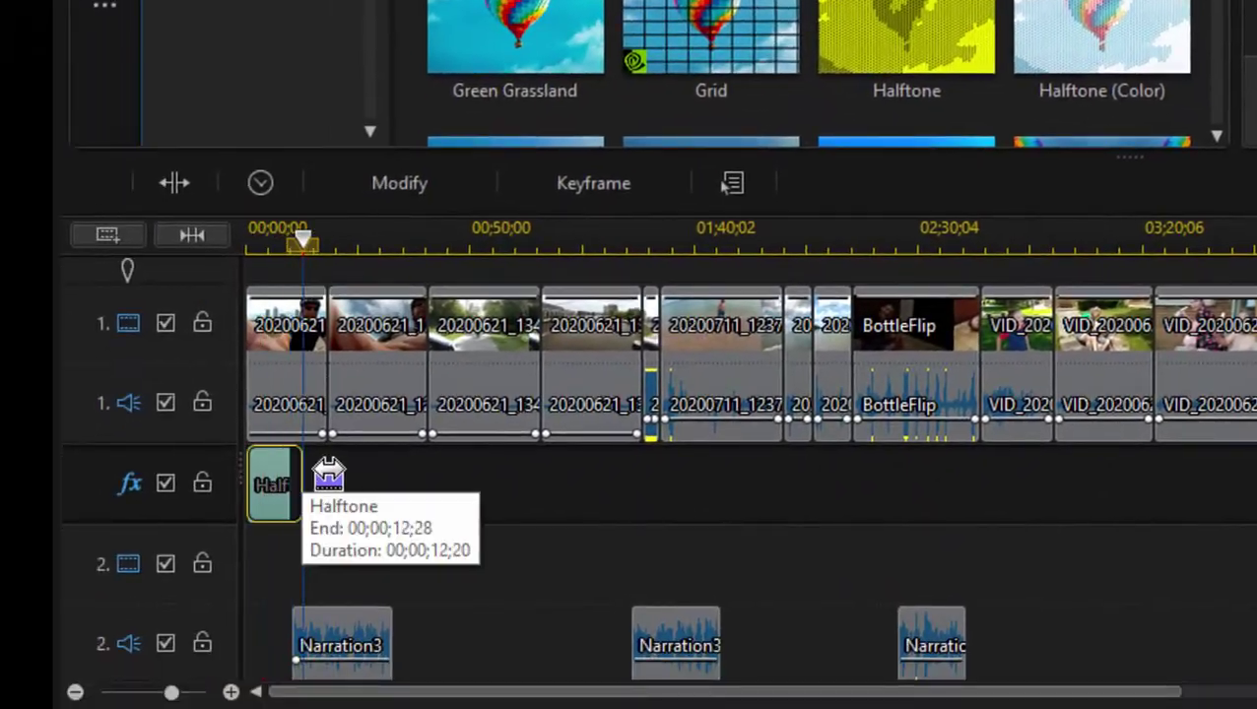
pyautogui.moveTo(328, 480); pyautogui.dragTo(665, 505)
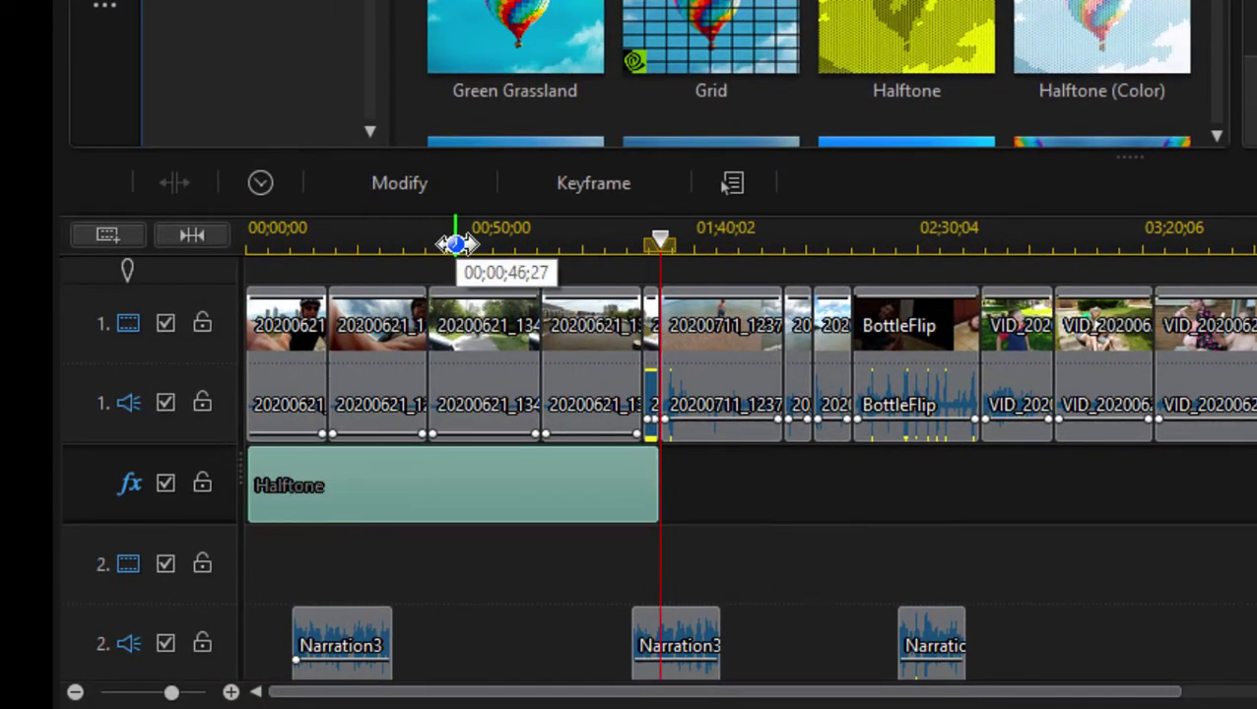
pyautogui.moveTo(434, 231); pyautogui.dragTo(380, 236)
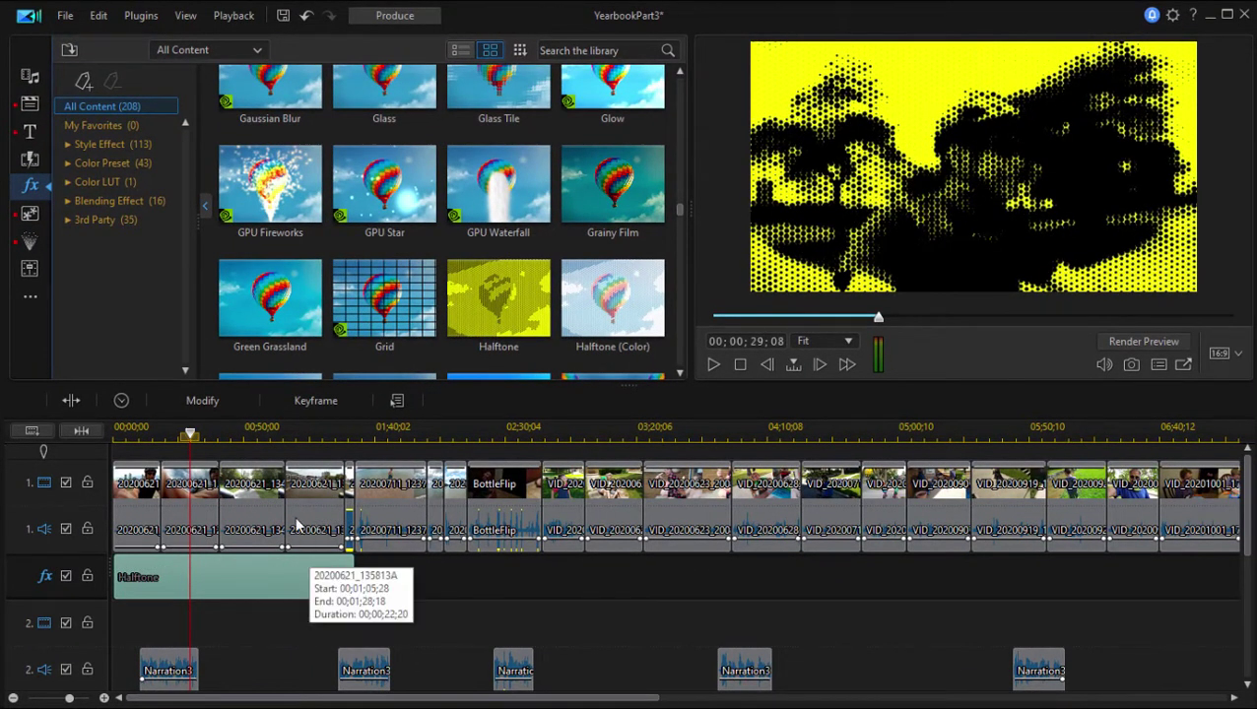
pyautogui.click(260, 432)
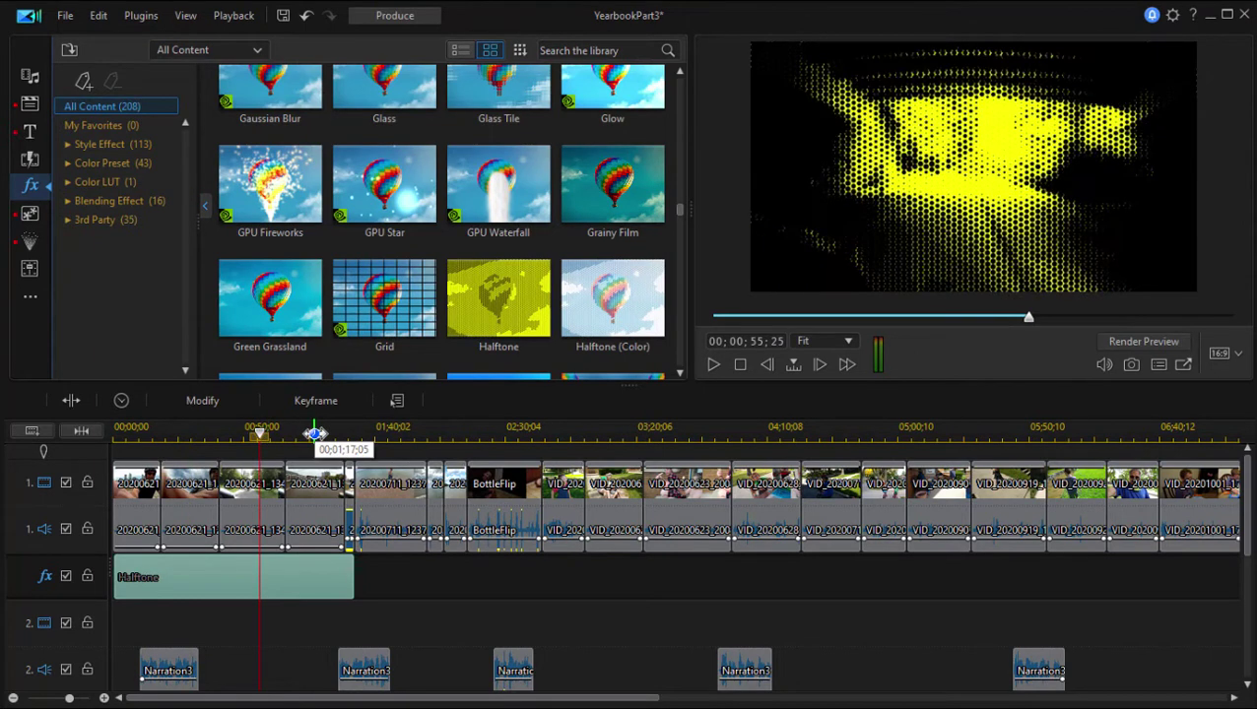
pyautogui.click(314, 432)
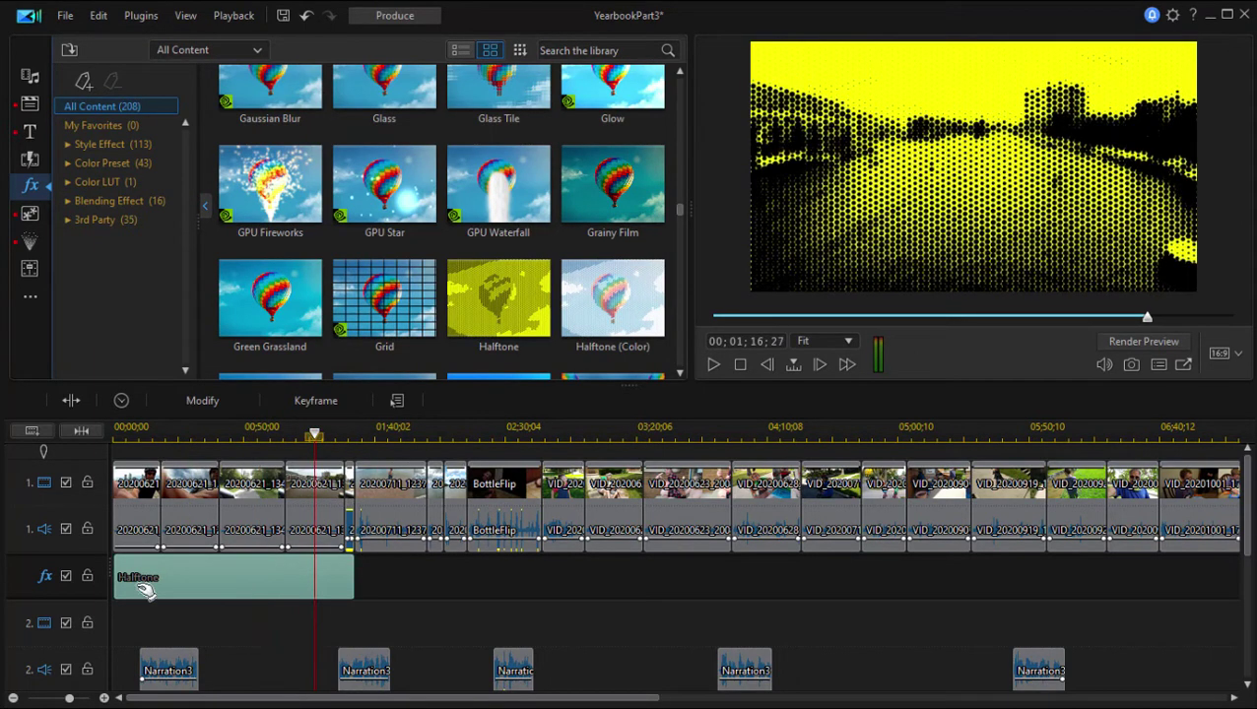
pyautogui.click(66, 577)
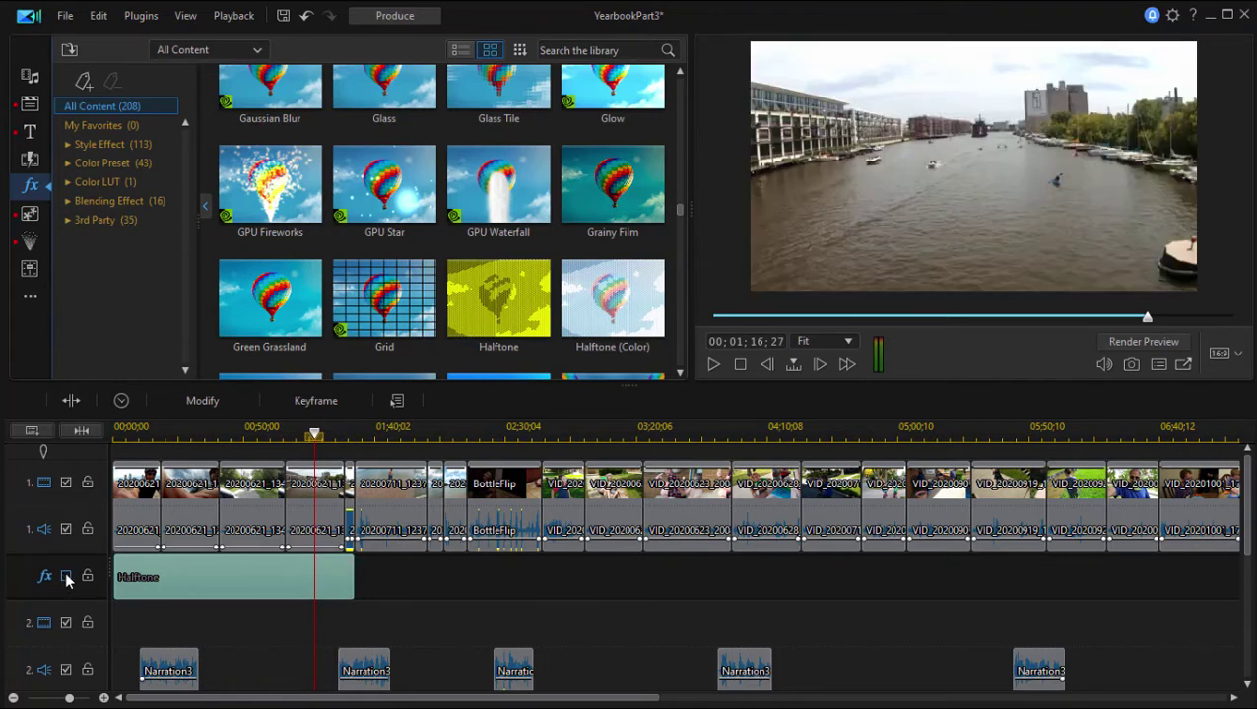
pyautogui.click(65, 578)
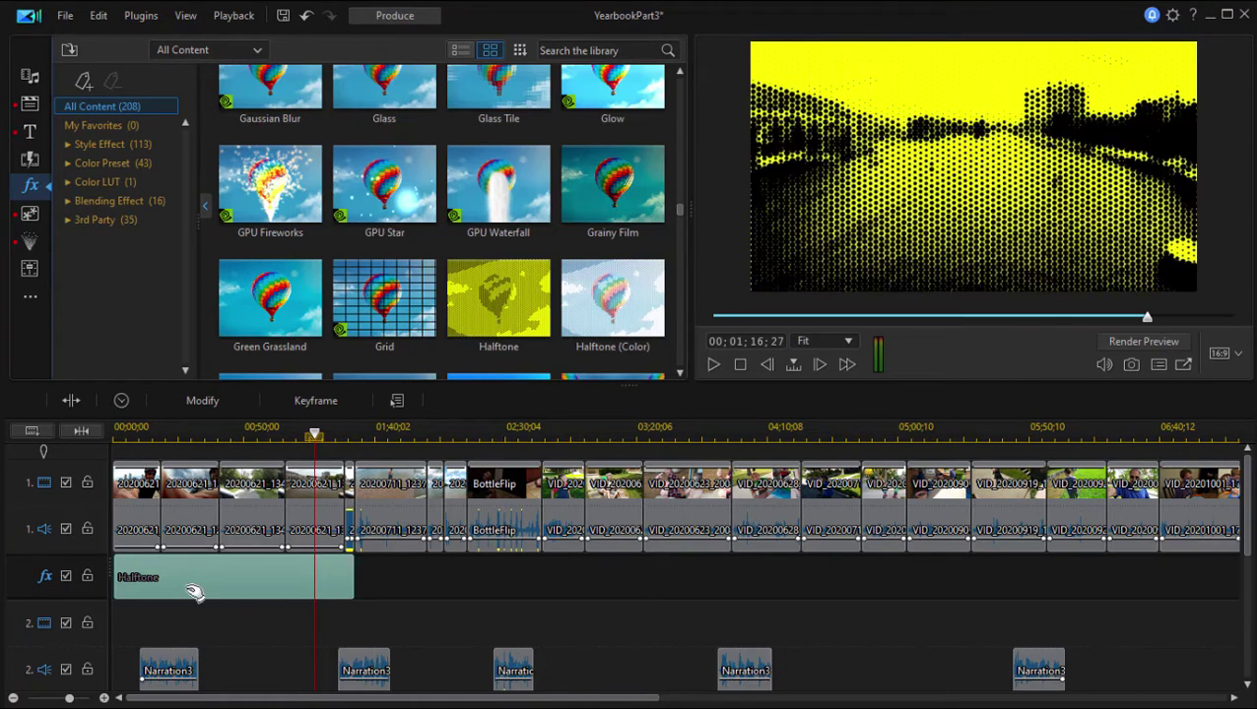
pyautogui.press('Delete')
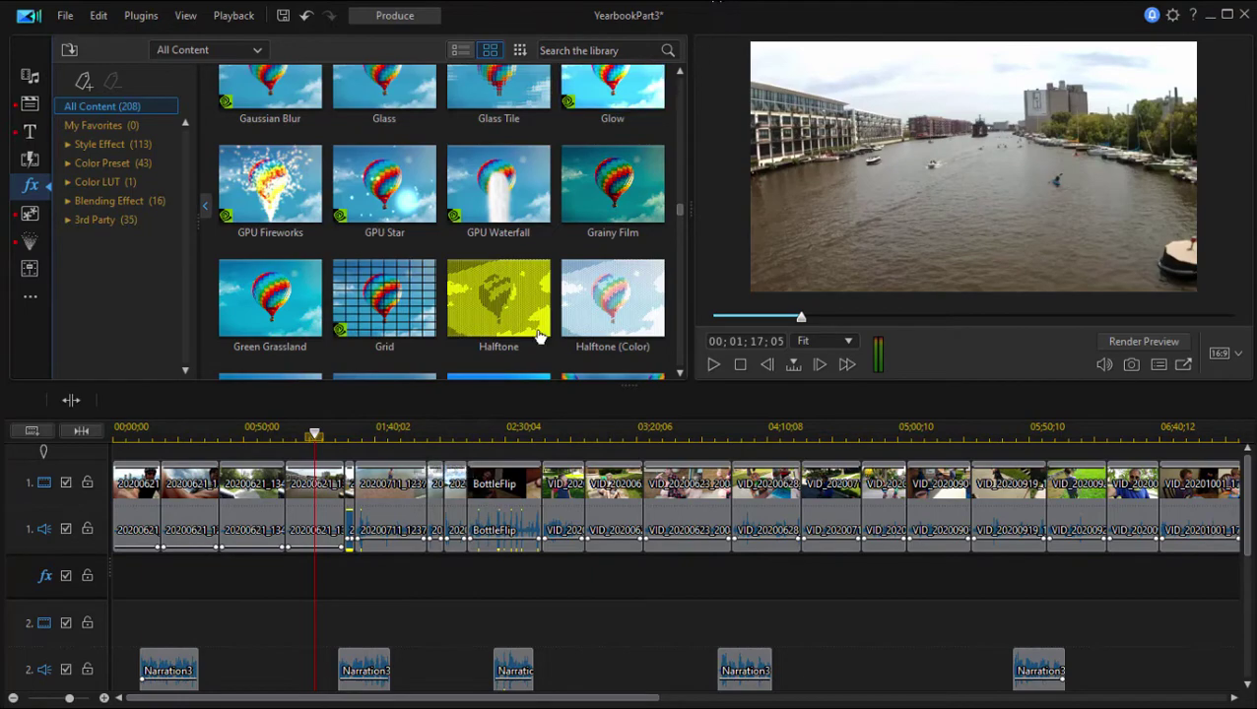
# - Place the Sepia effect at 00;00 on the effect track, after trying Silent Era
pyautogui.scroll(-5, 546, 311)
pyautogui.scroll(-5, 554, 295)
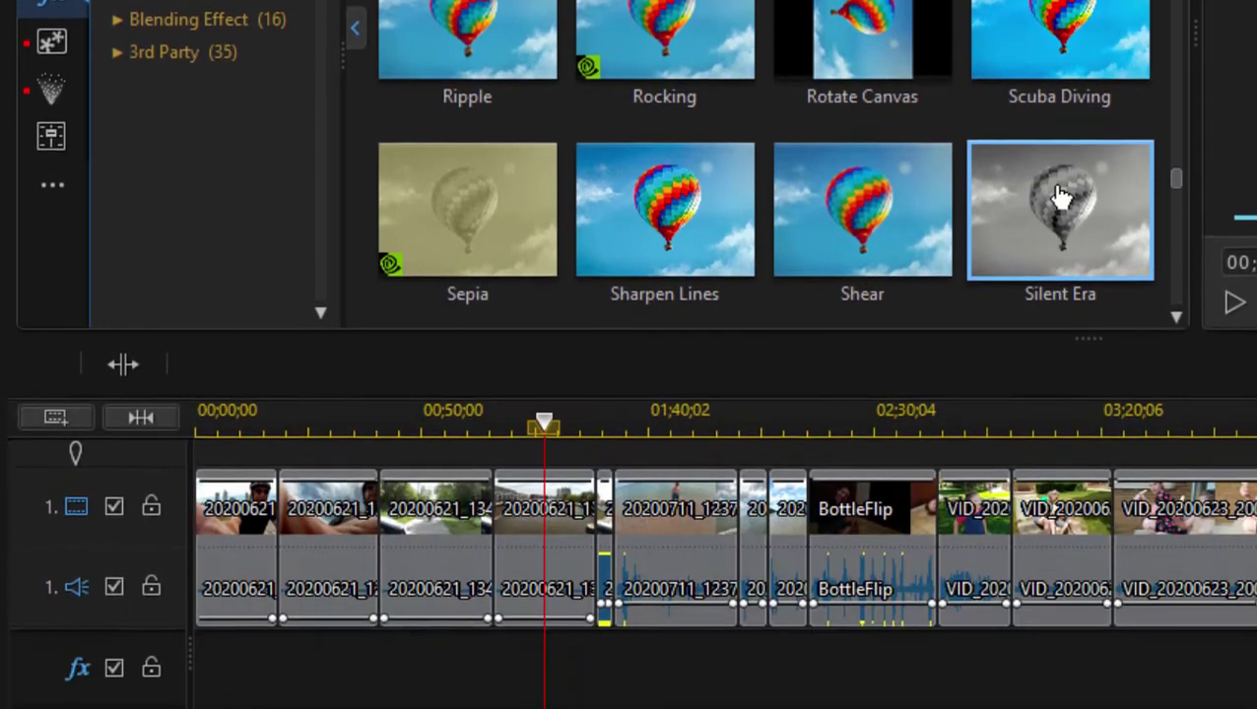
pyautogui.click(1101, 533)
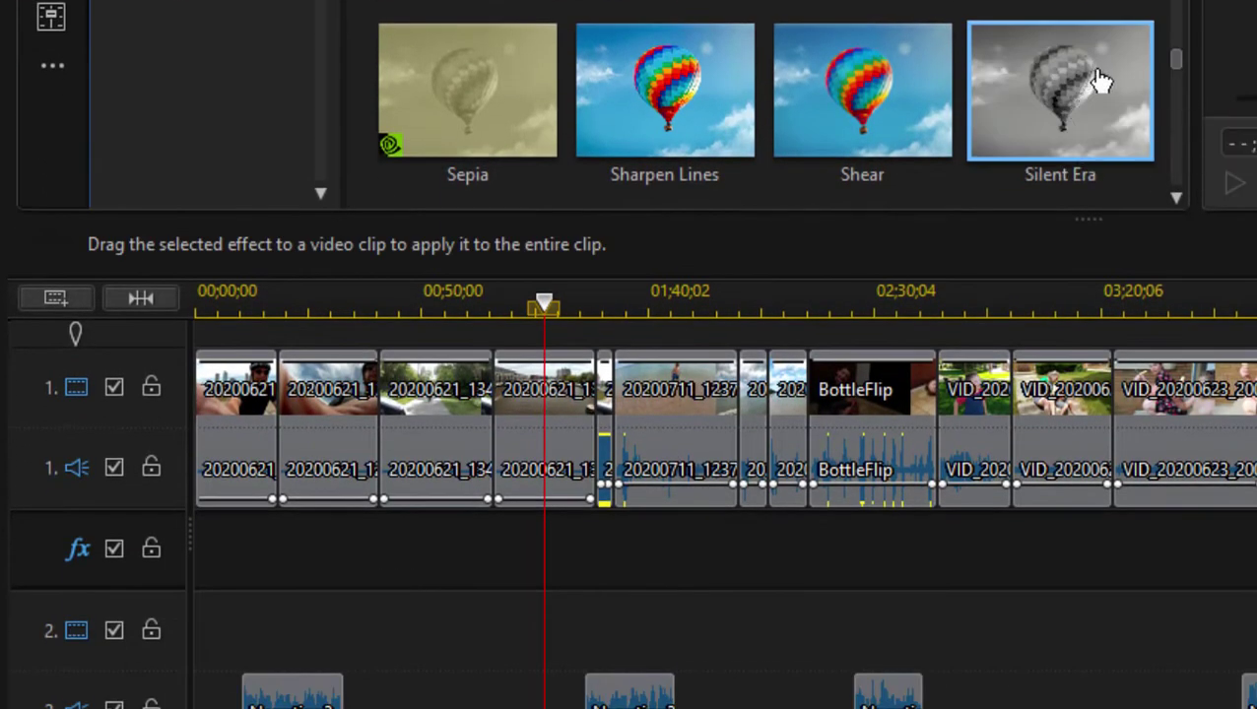
pyautogui.moveTo(1101, 81); pyautogui.dragTo(238, 580)
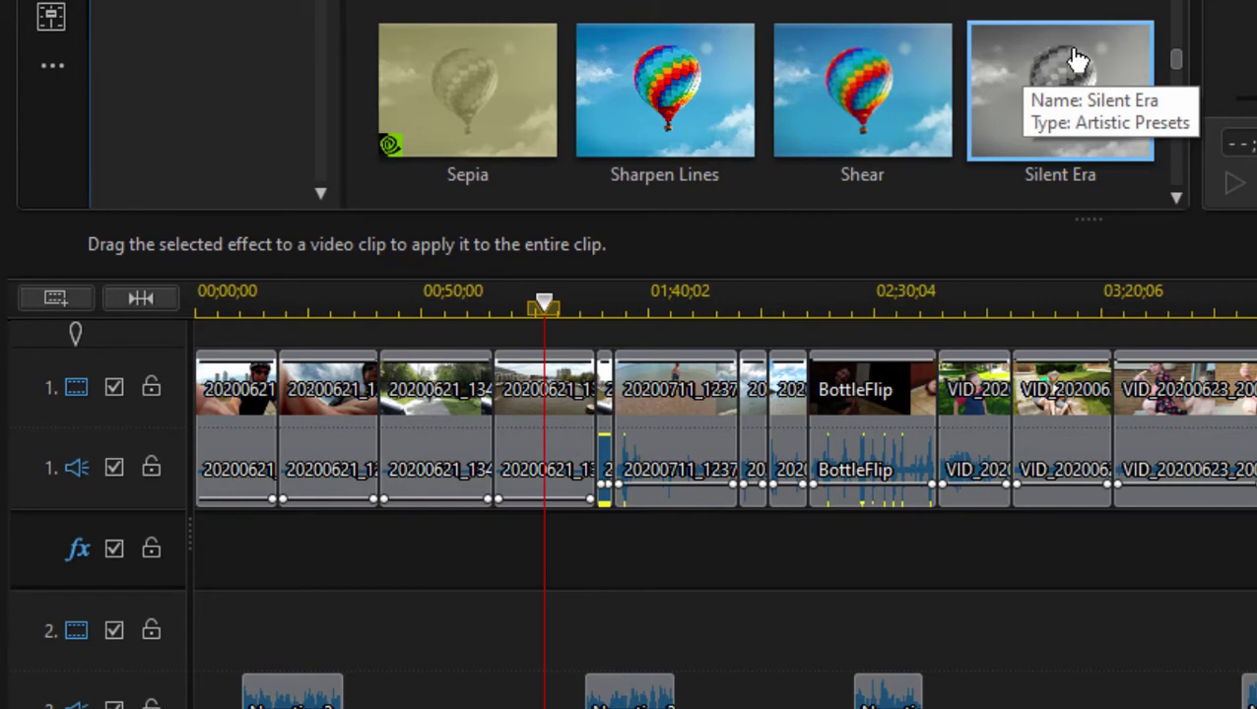
pyautogui.moveTo(1082, 61); pyautogui.dragTo(293, 577)
pyautogui.moveTo(533, 48); pyautogui.dragTo(237, 522)
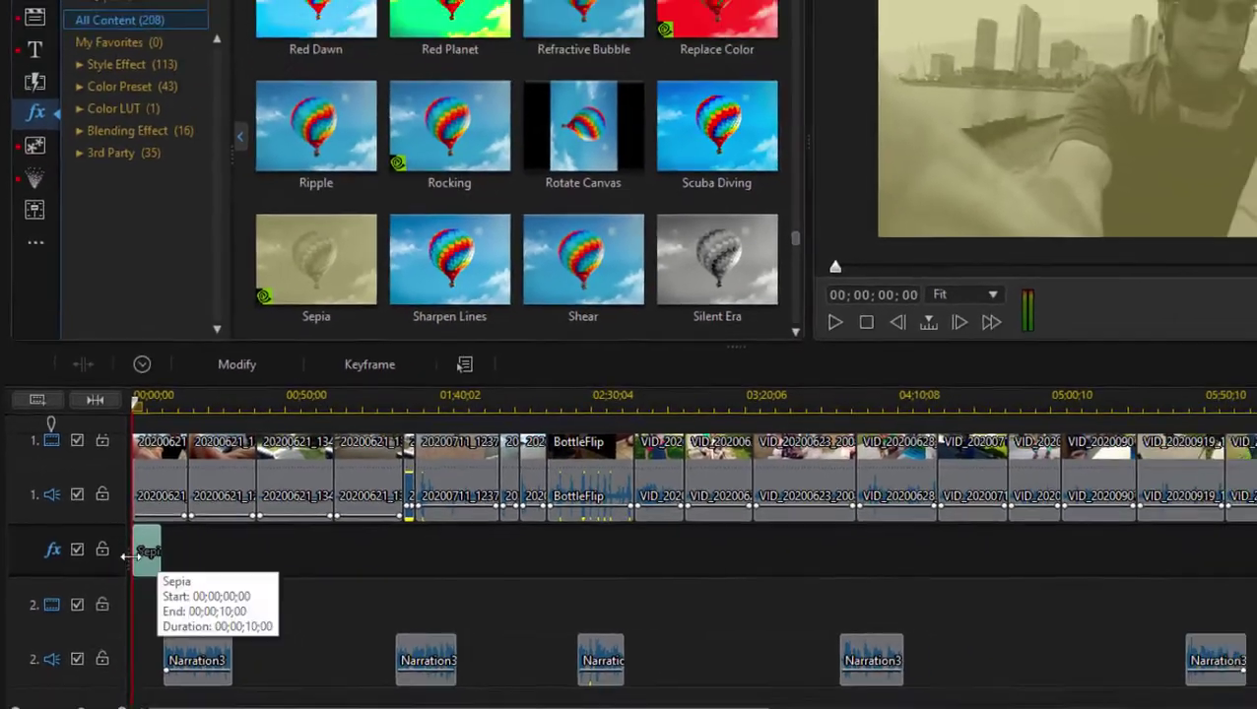
# - Stretch the Sepia clip to about 04;08 and preview the tint at 02;12 and 03;00
pyautogui.moveTo(159, 551); pyautogui.dragTo(814, 578)
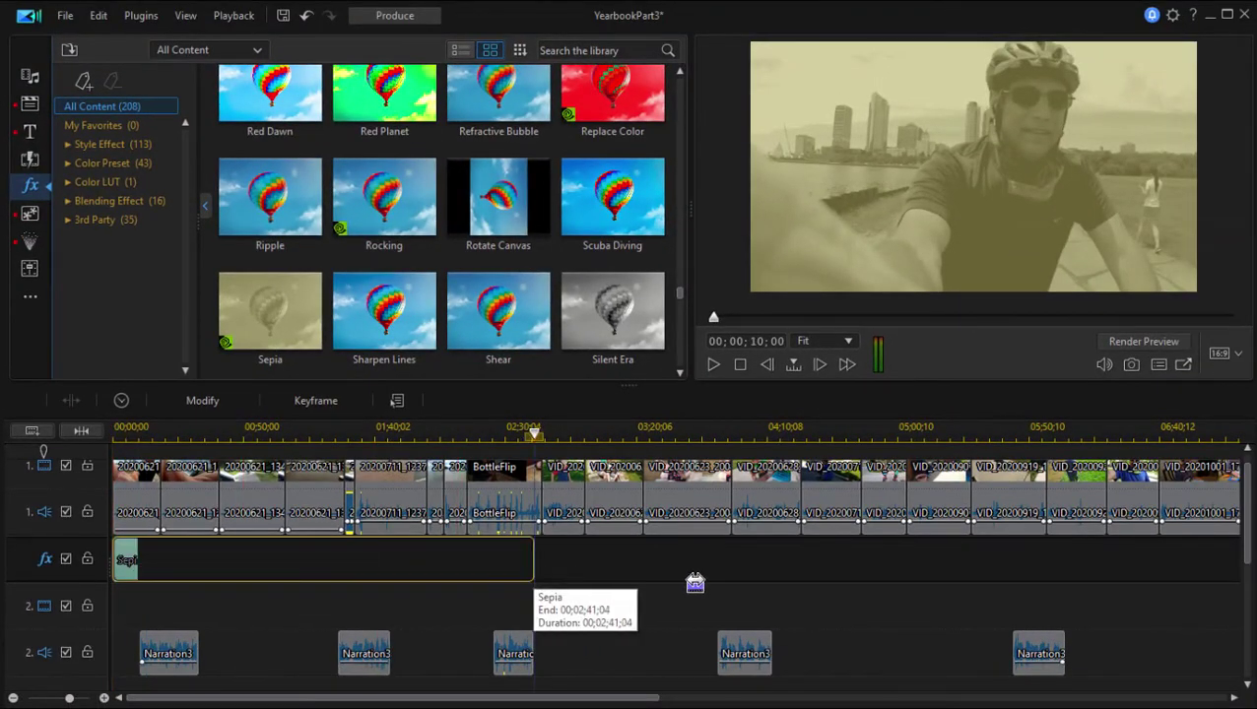
pyautogui.moveTo(694, 583); pyautogui.dragTo(763, 576)
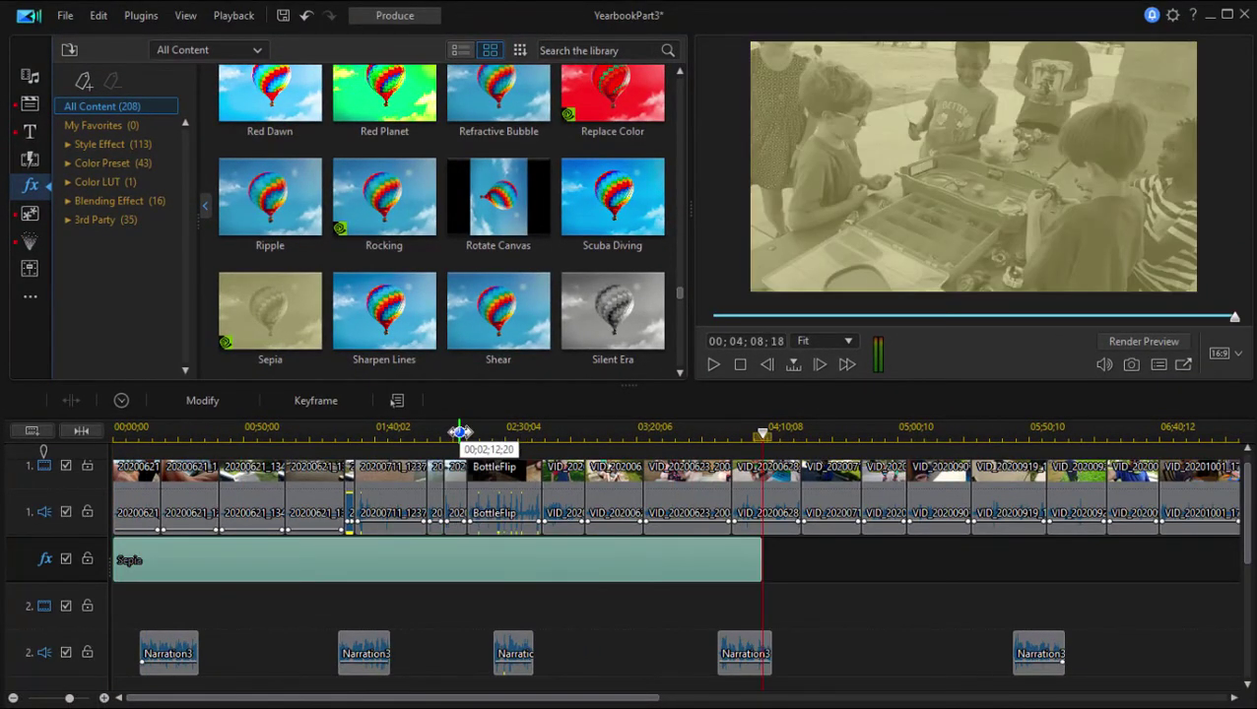
pyautogui.click(460, 431)
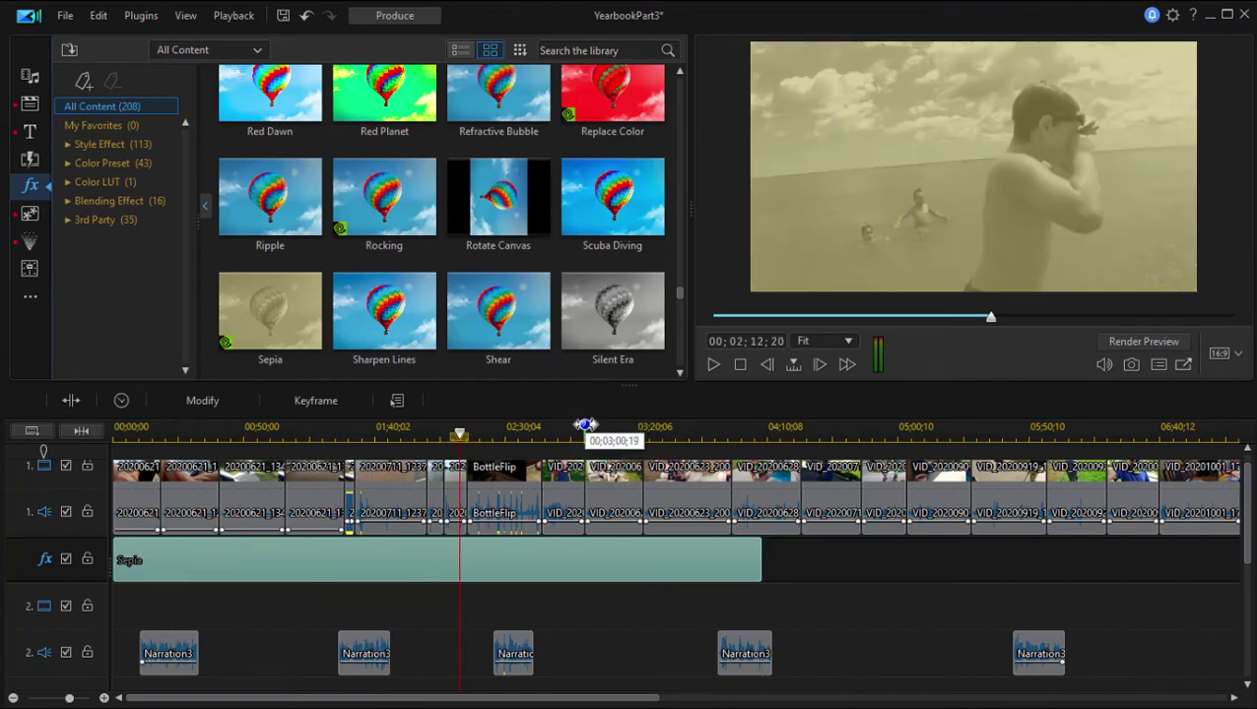
pyautogui.click(585, 429)
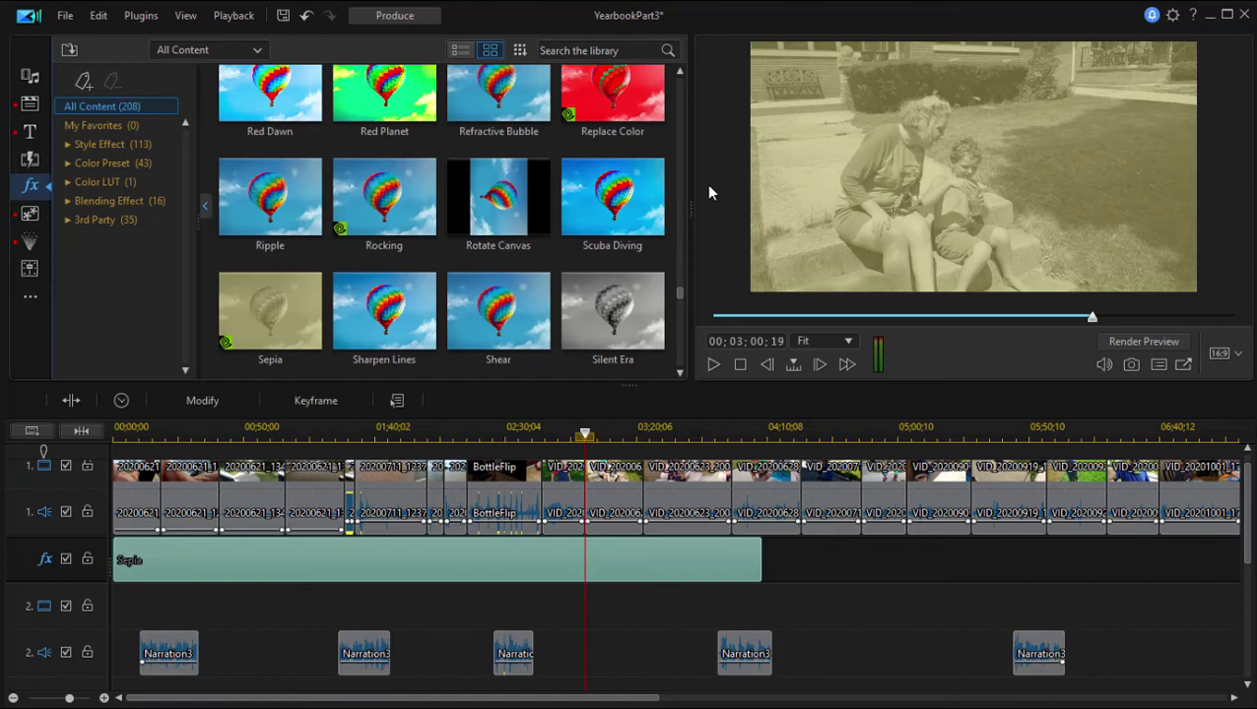
pyautogui.scroll(-5, 493, 285)
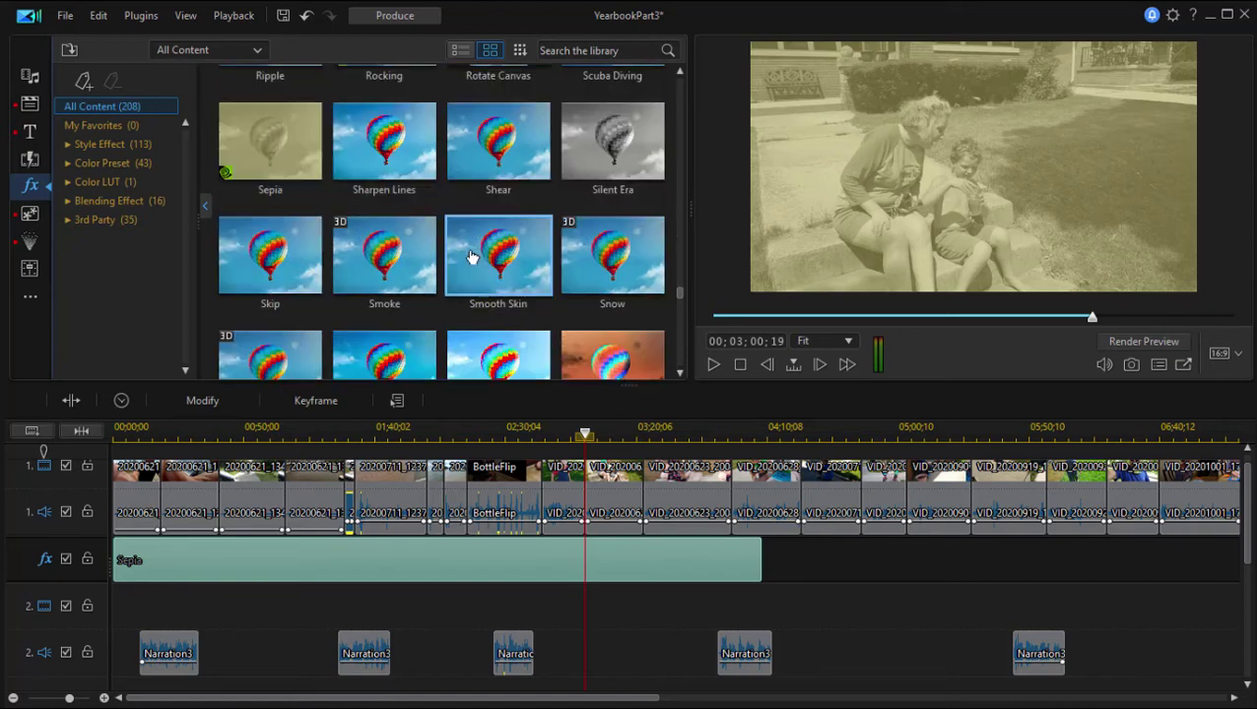
pyautogui.scroll(-3, 443, 256)
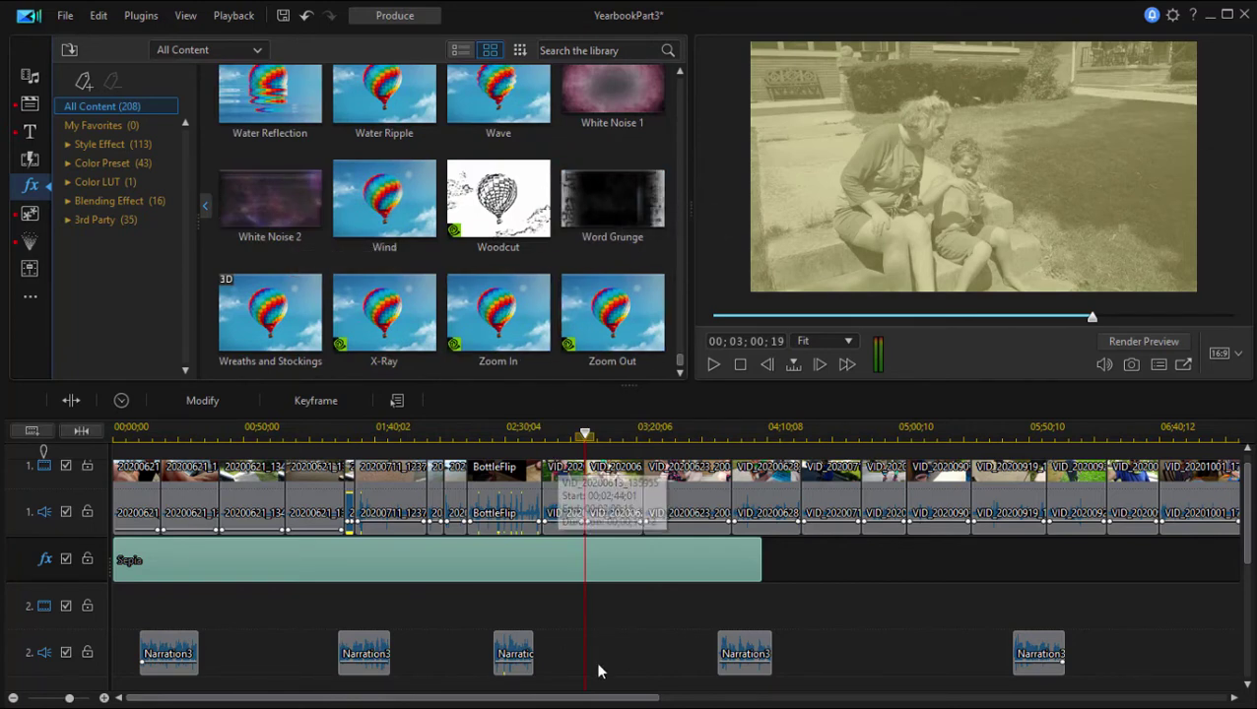
# - Delete the Sepia clip from the effect track and bring up the track context menu
pyautogui.click(530, 569)
pyautogui.press('Delete')
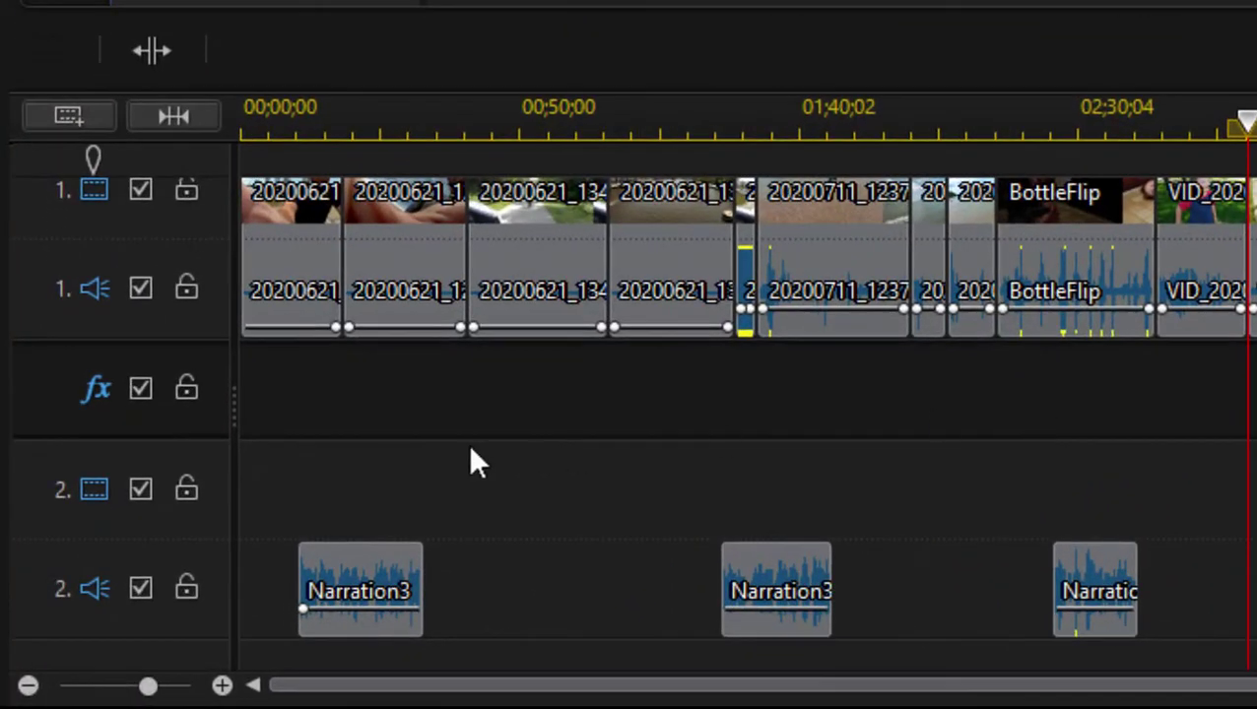
pyautogui.rightClick(43, 434)
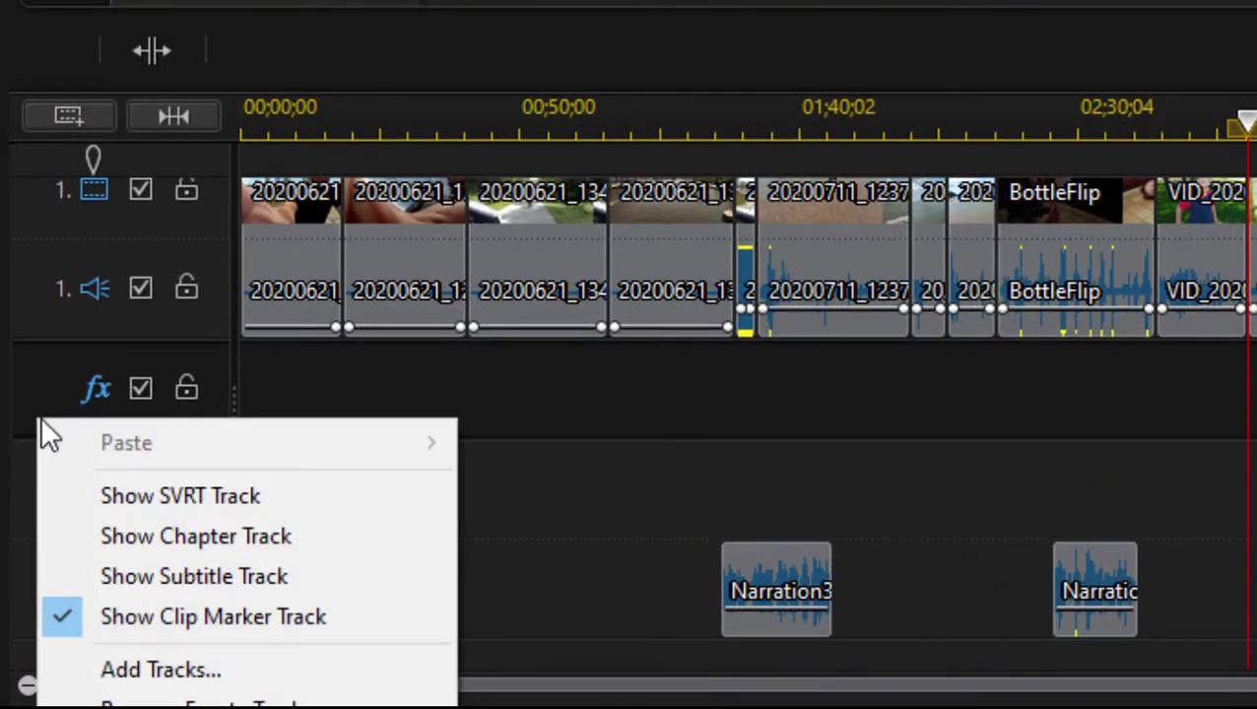